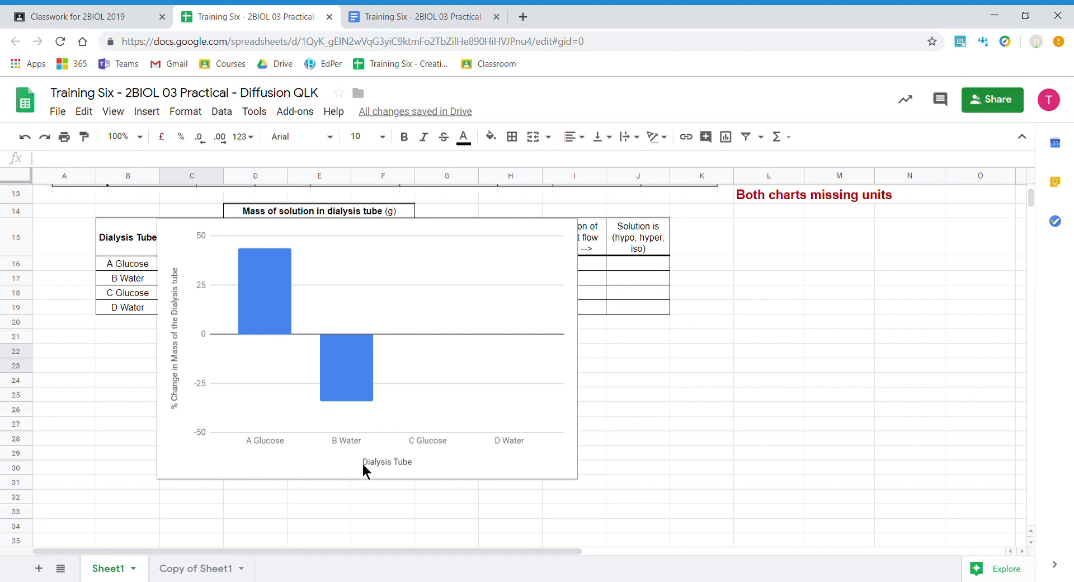
# Step: Select the existing column chart of % mass change per dialysis tube
pyautogui.click(437, 467)
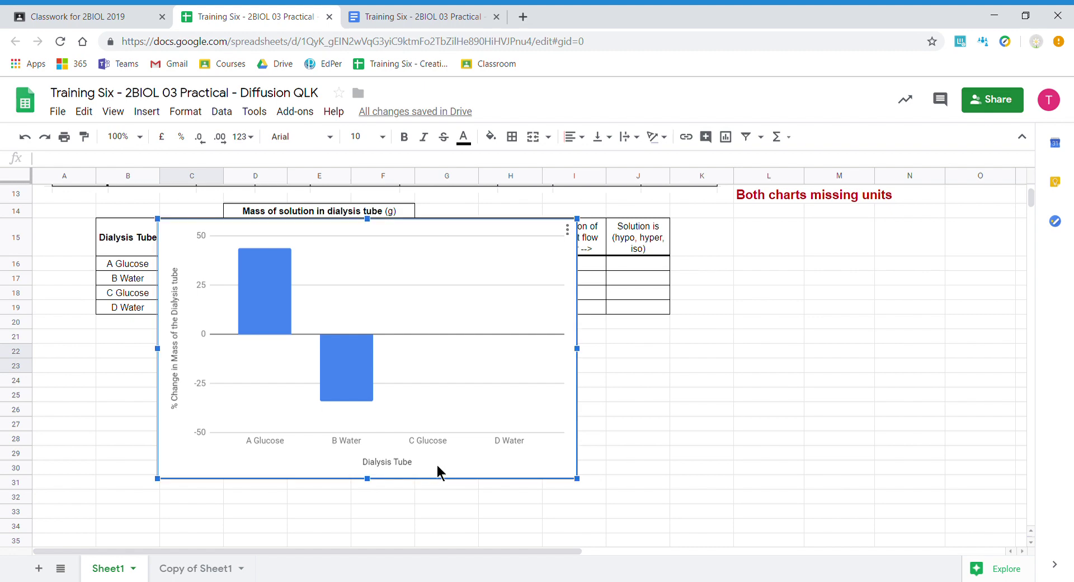
# Step: Delete the old chart, then select tube names B16:B19 plus % change values G16:G19
pyautogui.press('Delete')
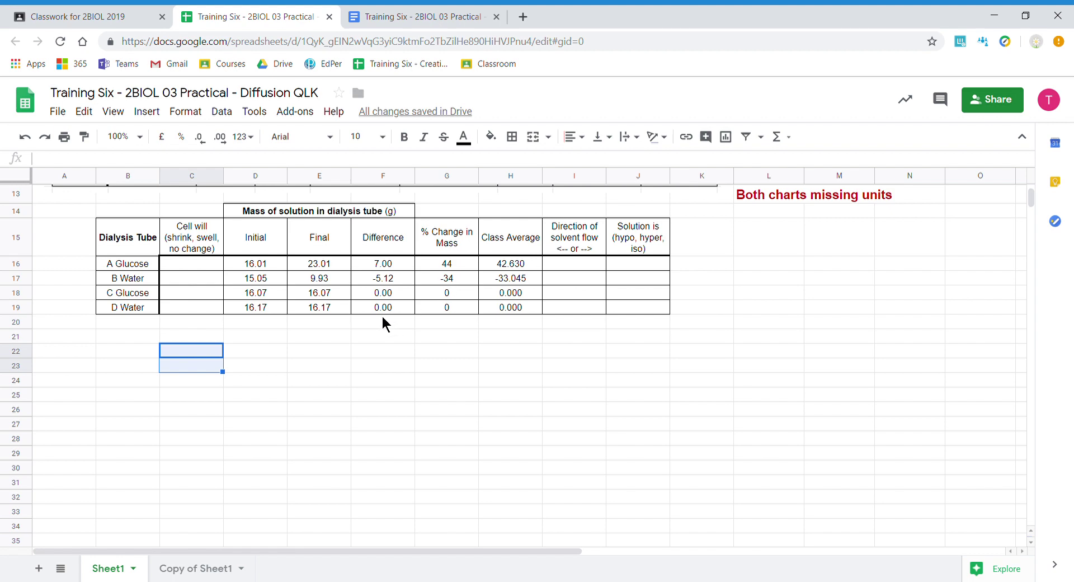
pyautogui.click(141, 267)
pyautogui.moveTo(141, 268); pyautogui.dragTo(144, 309)
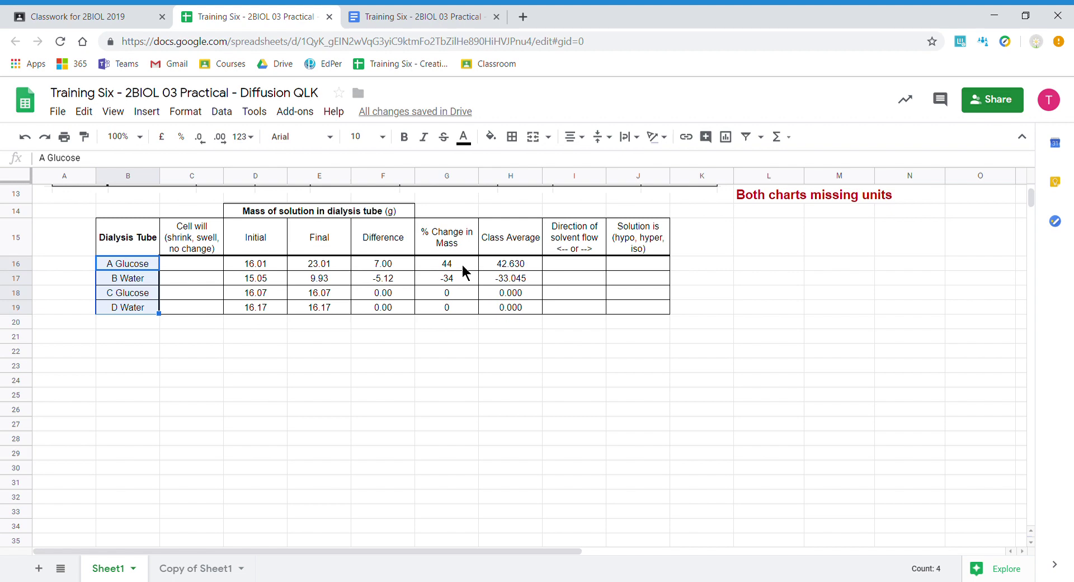
pyautogui.moveTo(462, 267); pyautogui.dragTo(459, 309)
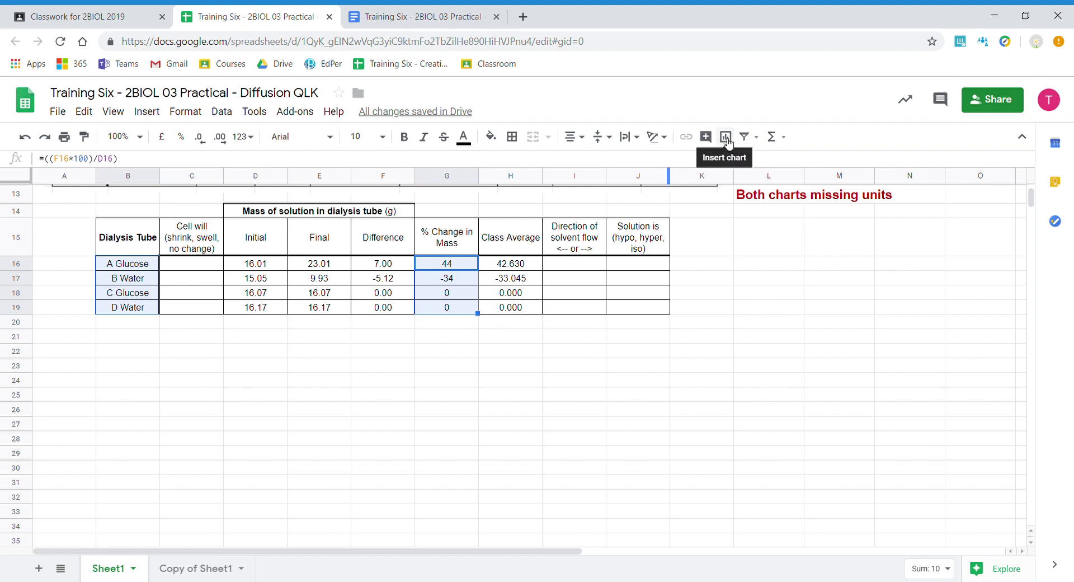
# Step: Insert a '% Change in Mass vs Dialysis Tube' column chart from B14:B19,G14:G19
pyautogui.click(726, 139)
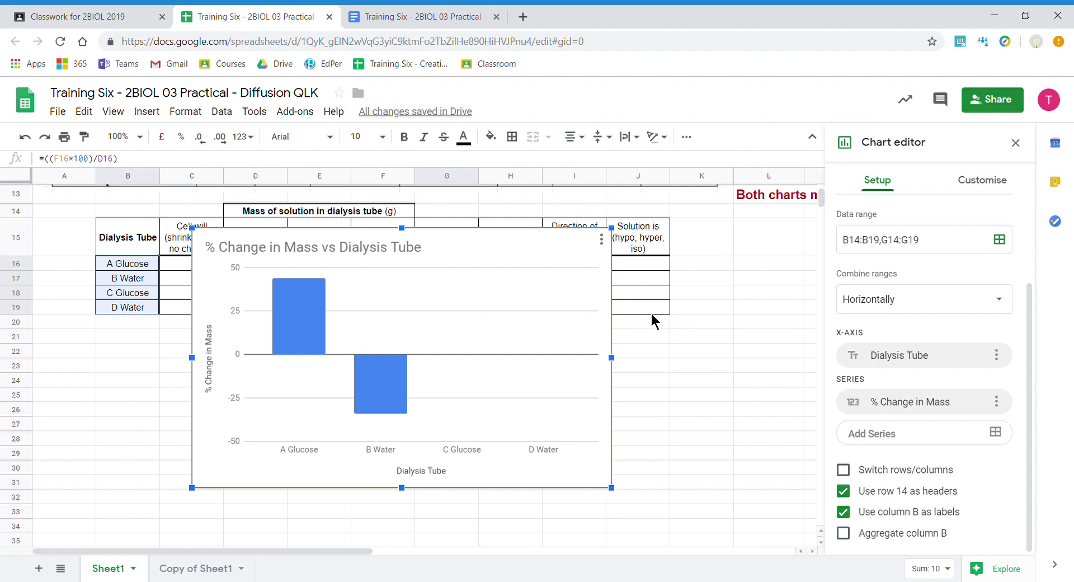
pyautogui.click(694, 342)
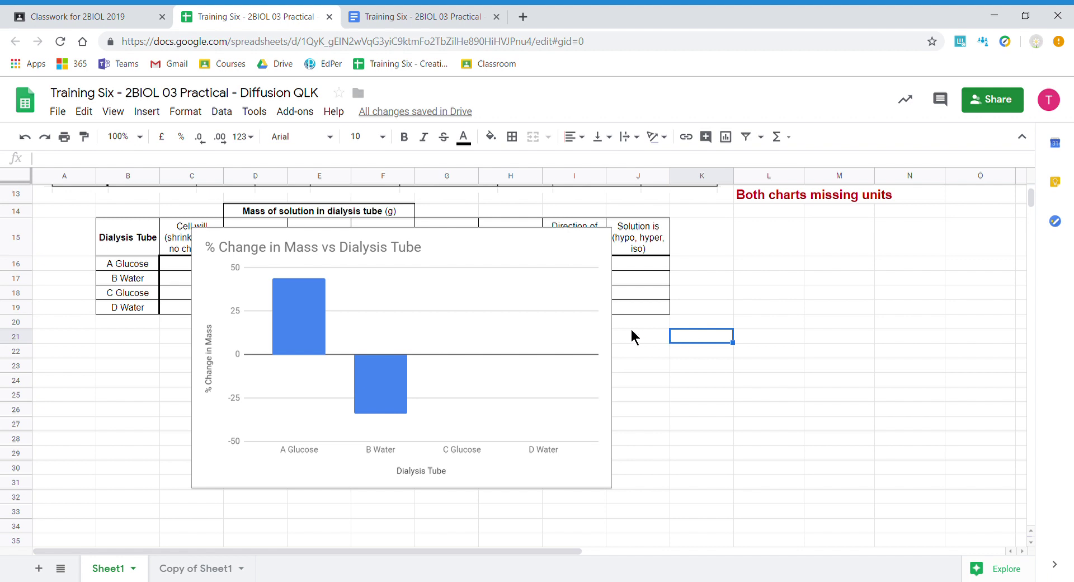
# Step: Open Edit chart from the new chart's three-dot menu and browse the Chart type list
pyautogui.click(600, 333)
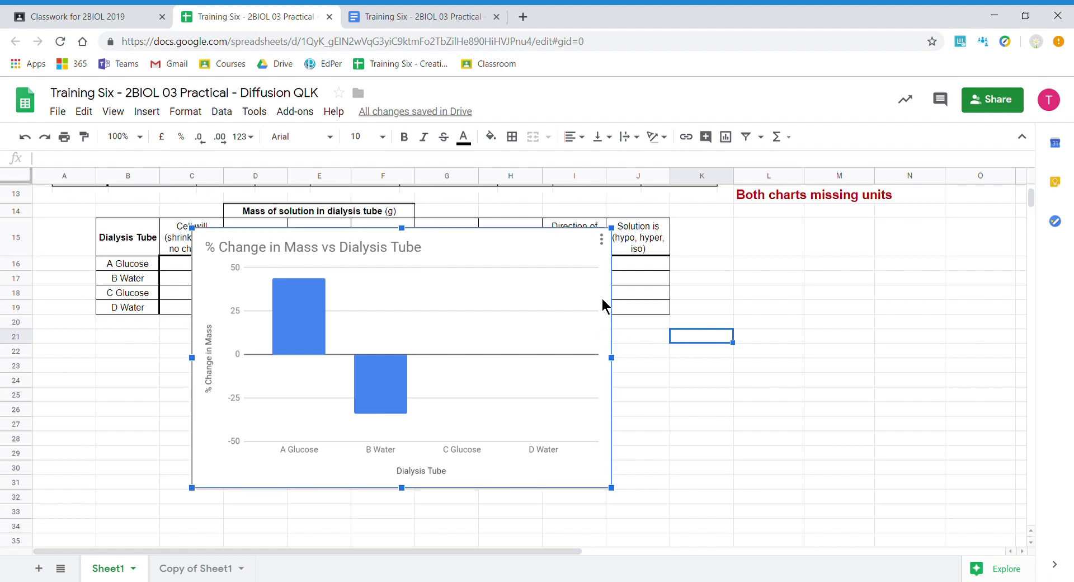
pyautogui.click(602, 239)
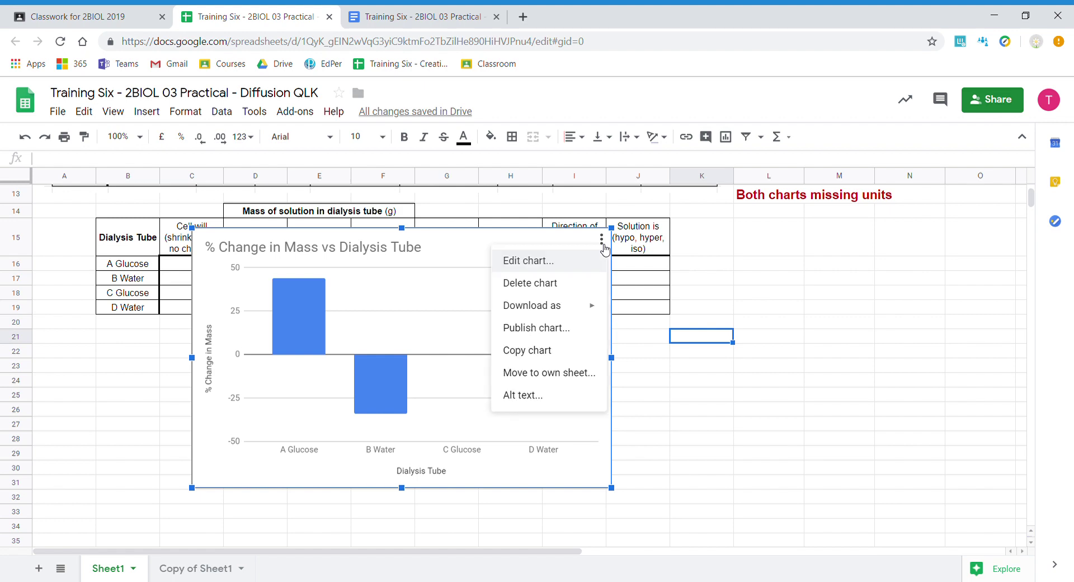
pyautogui.click(540, 261)
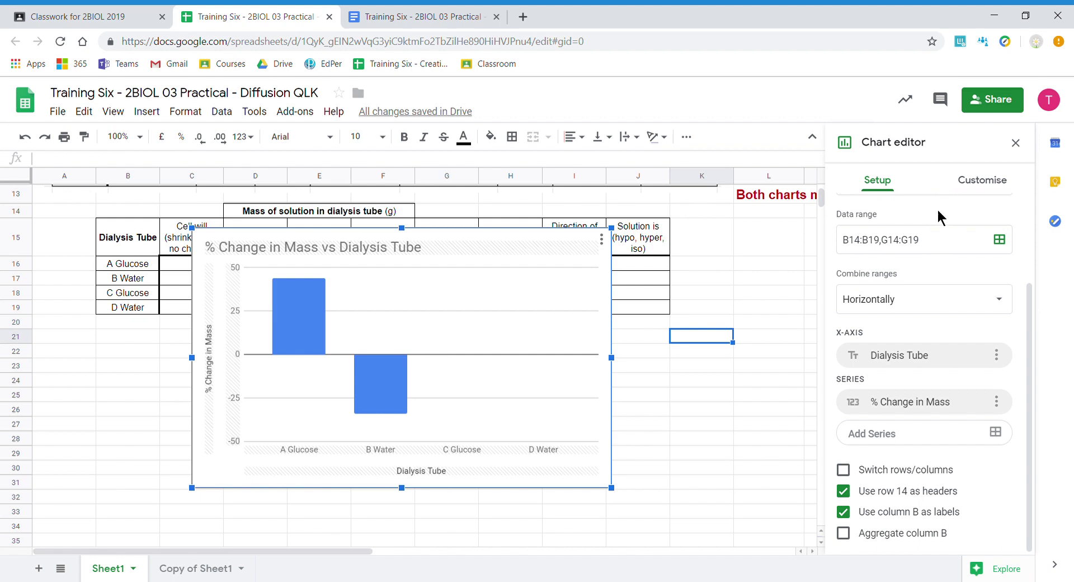
pyautogui.scroll(2, 928, 258)
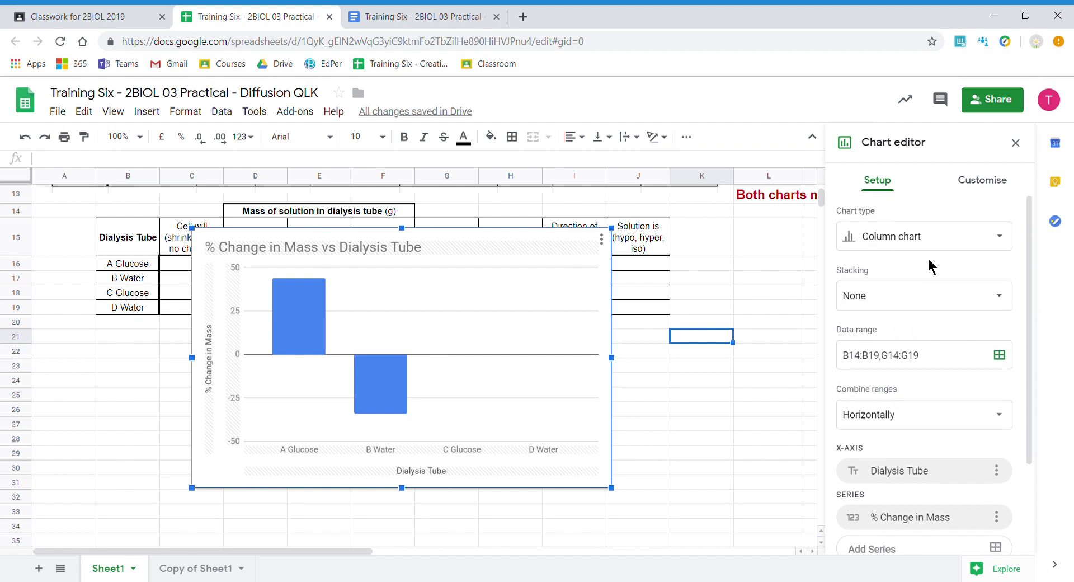
pyautogui.click(924, 241)
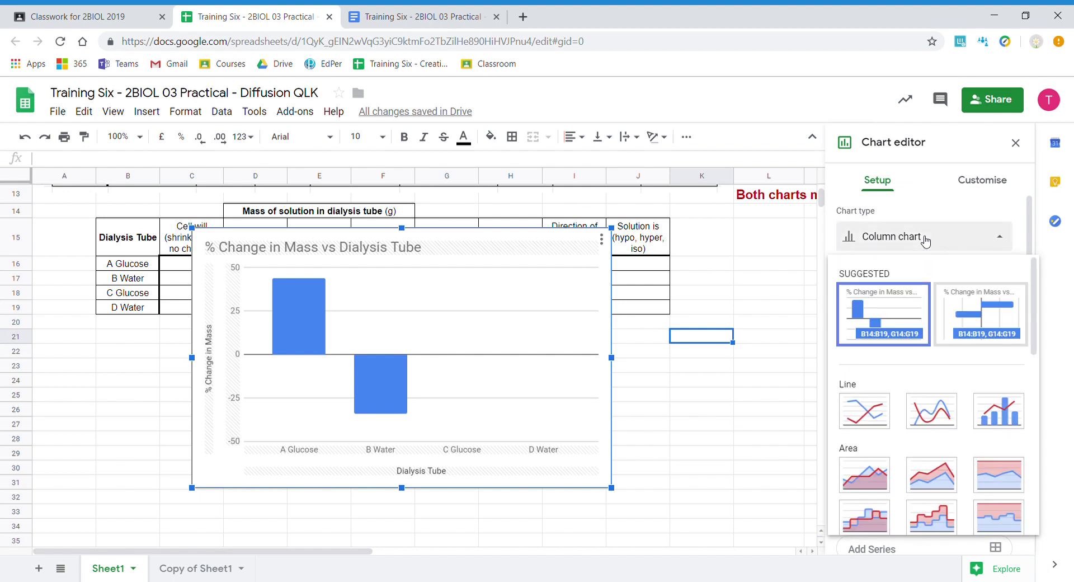
pyautogui.scroll(-7, 895, 320)
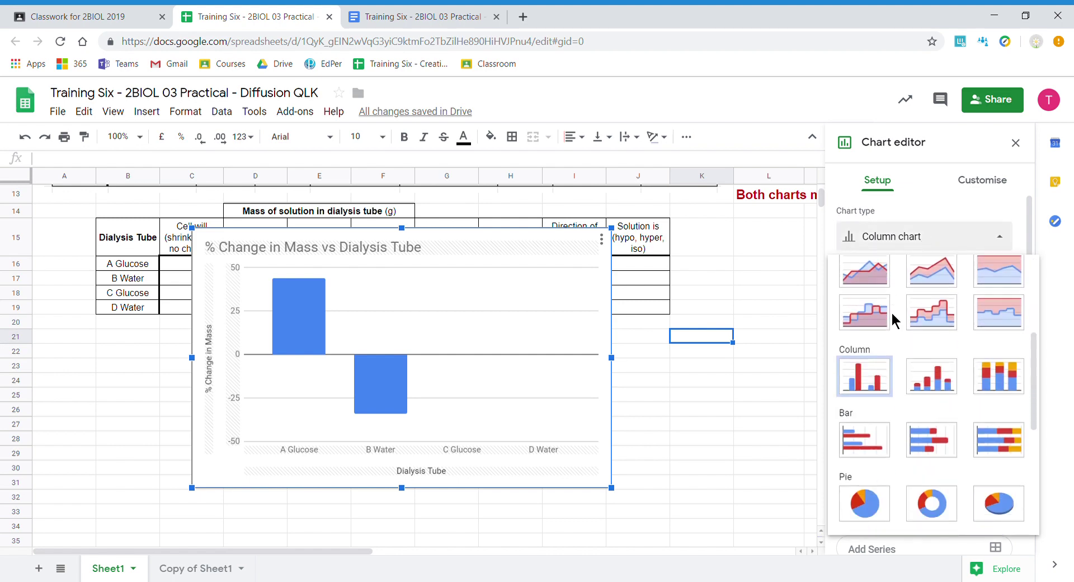
pyautogui.scroll(-3, 893, 320)
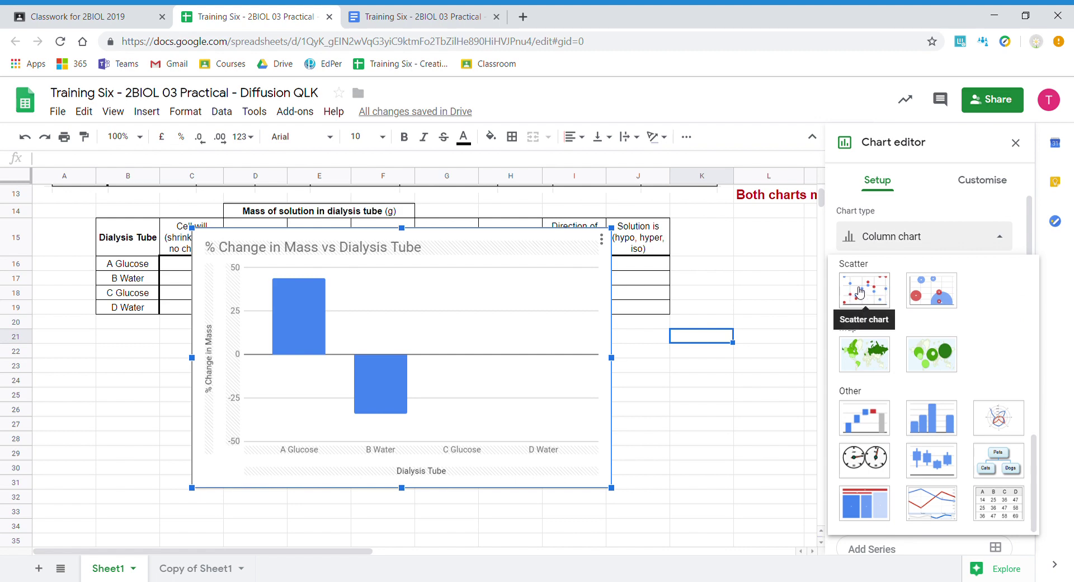
pyautogui.scroll(10, 860, 292)
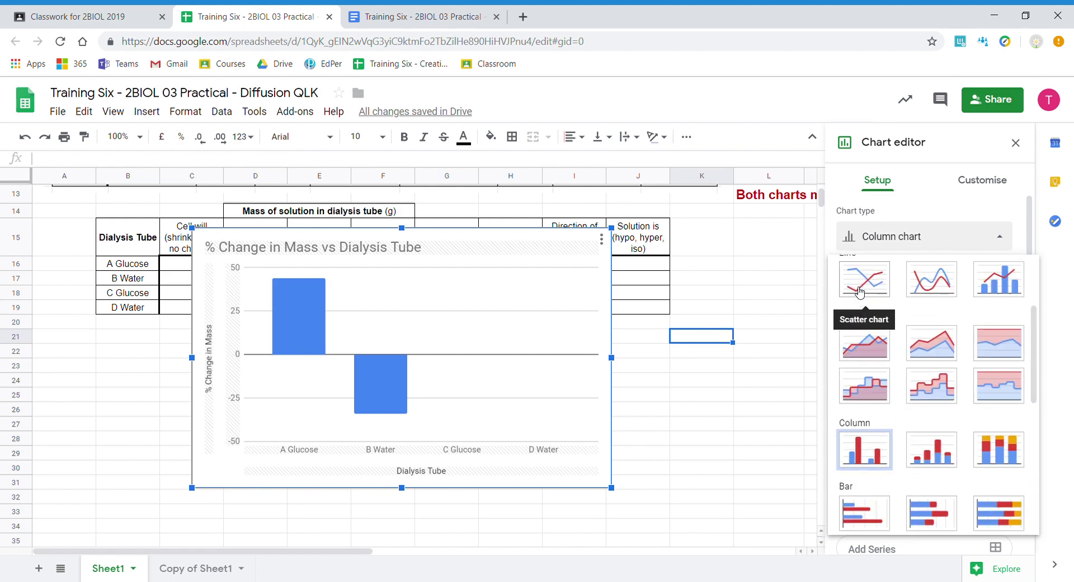
# Step: Review the Customise tab's Chart style background colours, leaving the background white
pyautogui.click(977, 183)
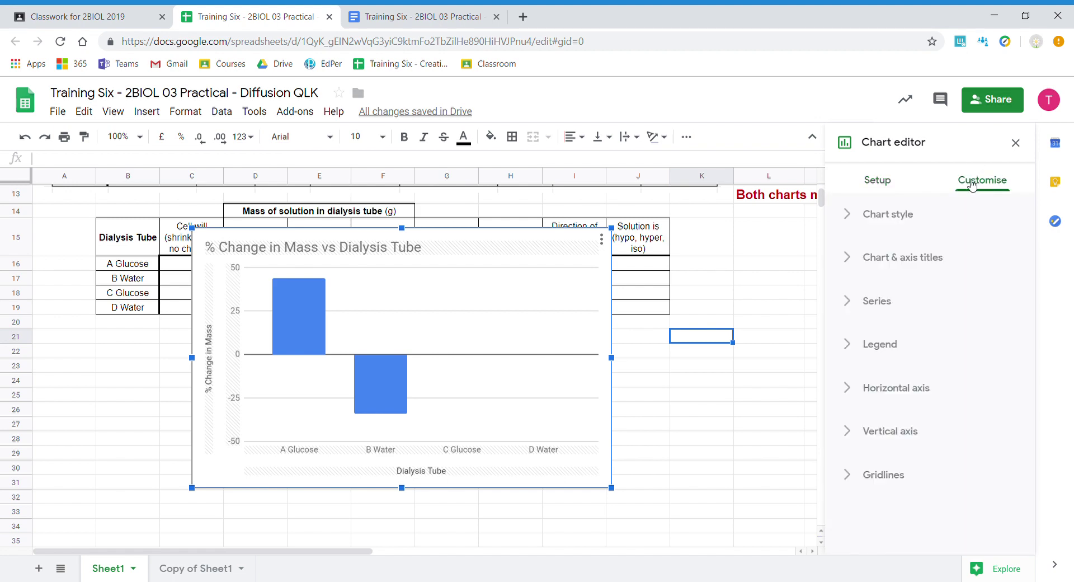
pyautogui.click(889, 219)
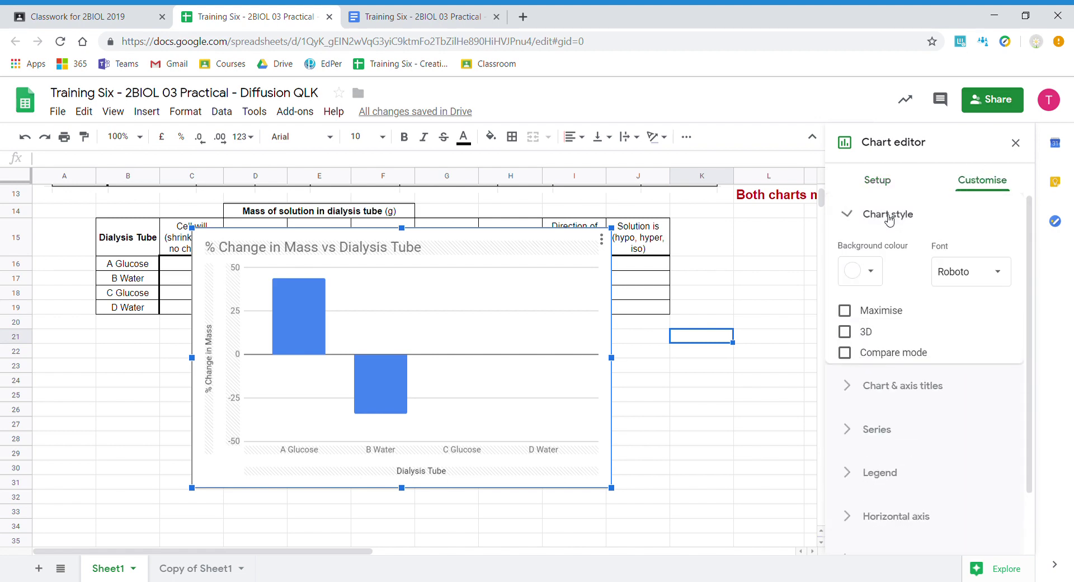
pyautogui.click(881, 282)
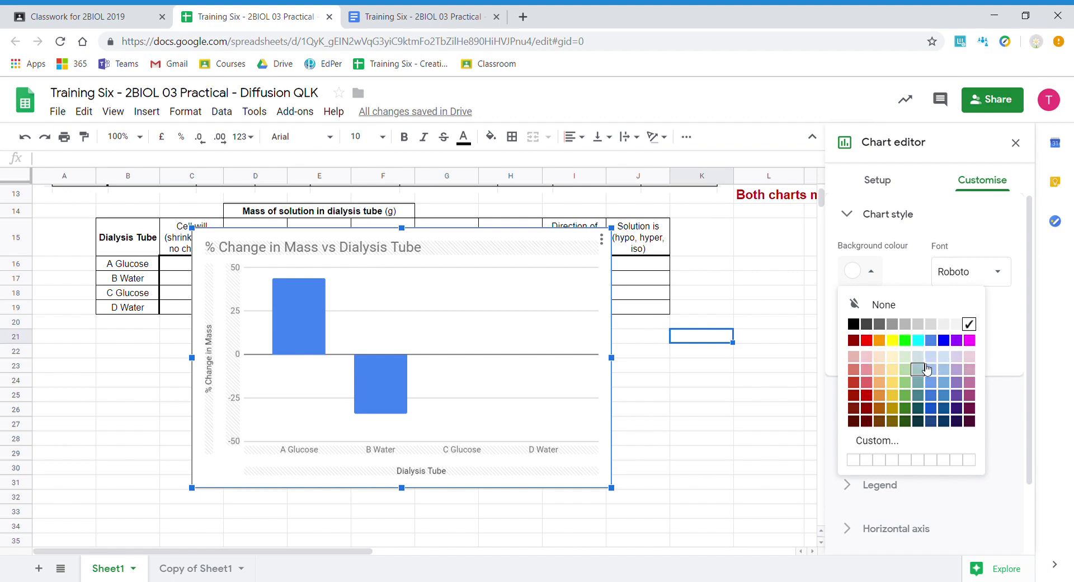
pyautogui.click(904, 218)
pyautogui.click(905, 218)
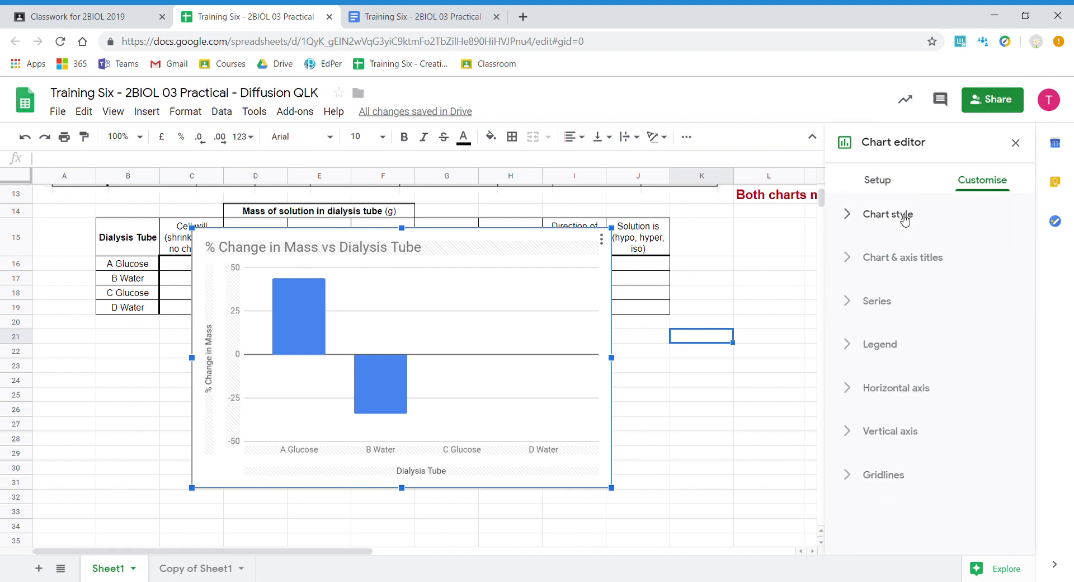
# Step: Delete the chart title text, then bring up the 'Dialysis Tube' horizontal axis title
pyautogui.click(942, 259)
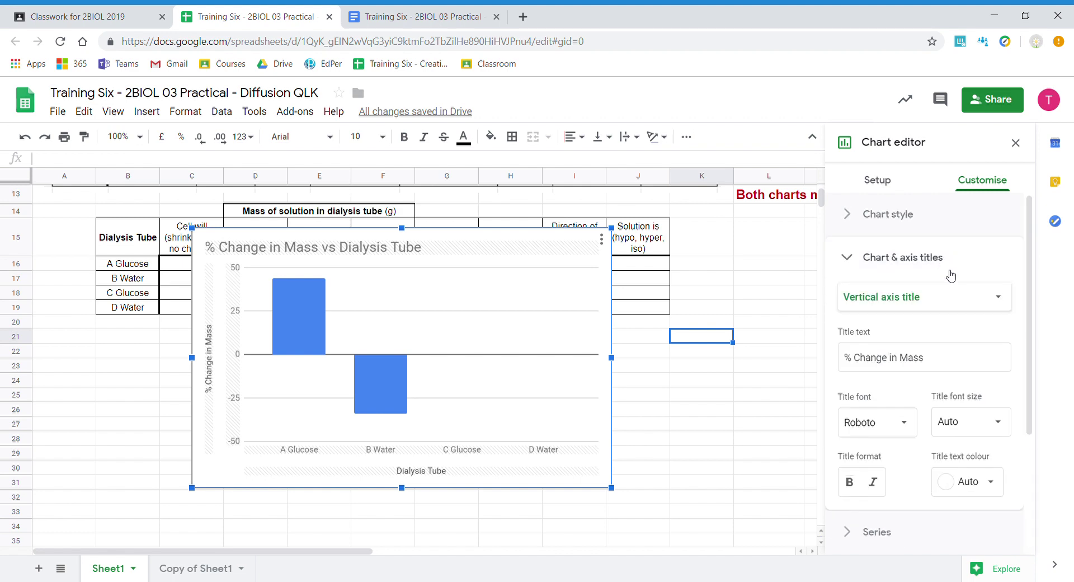
pyautogui.click(1000, 298)
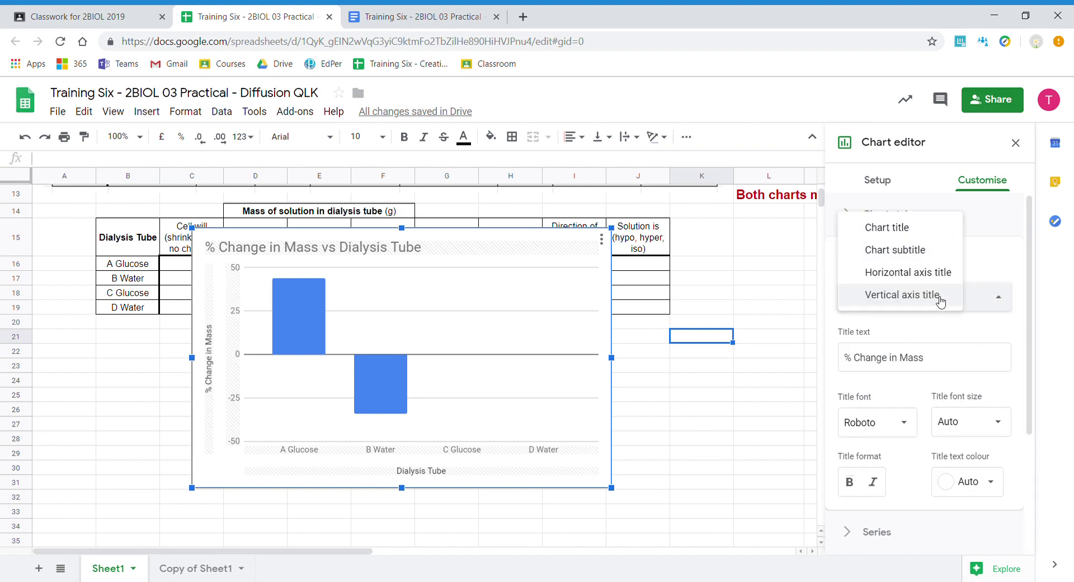
pyautogui.click(903, 228)
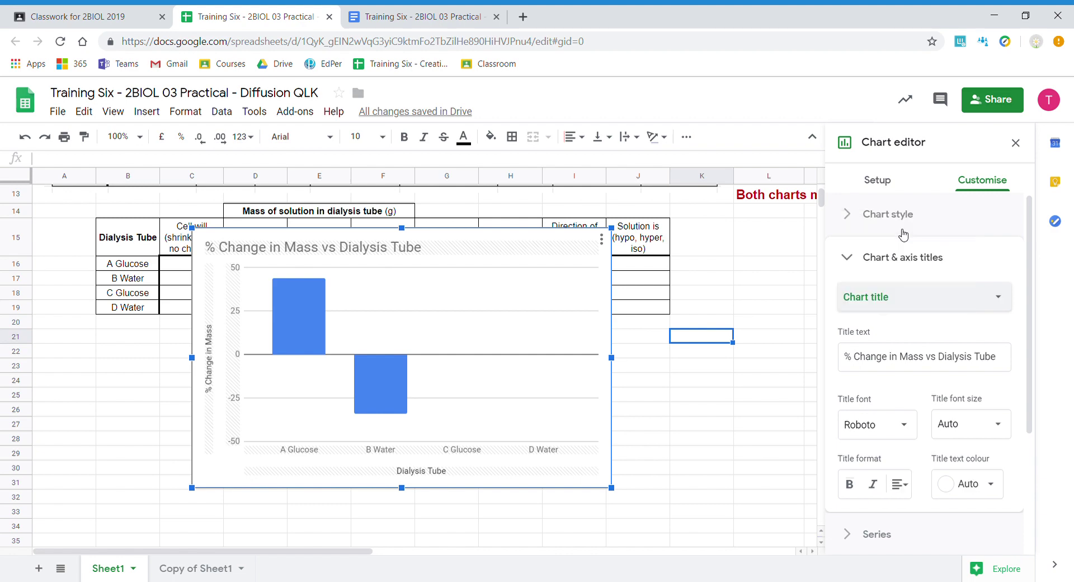
pyautogui.click(1008, 360)
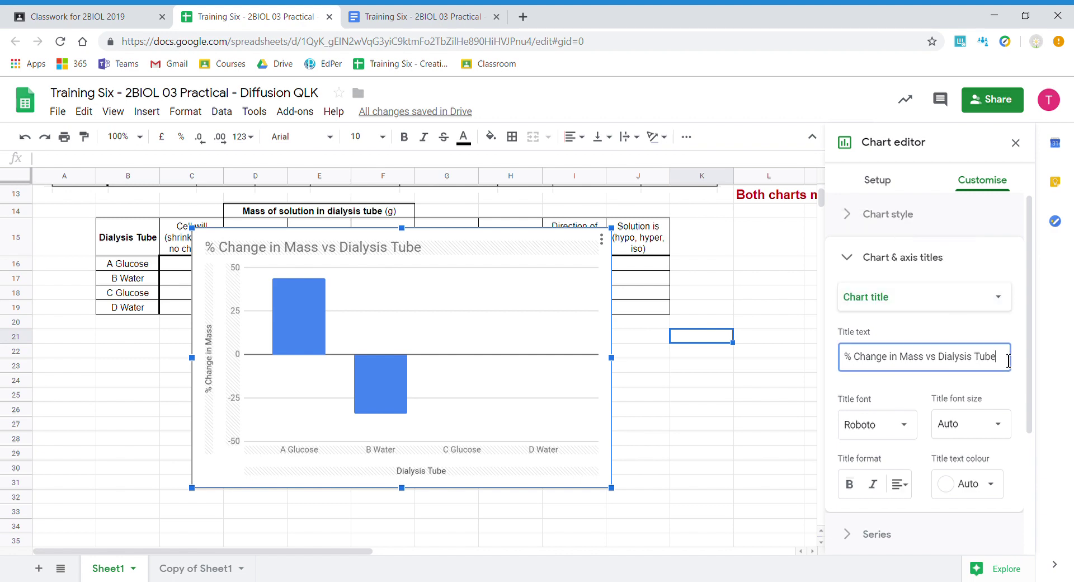
pyautogui.moveTo(1008, 361); pyautogui.dragTo(833, 355)
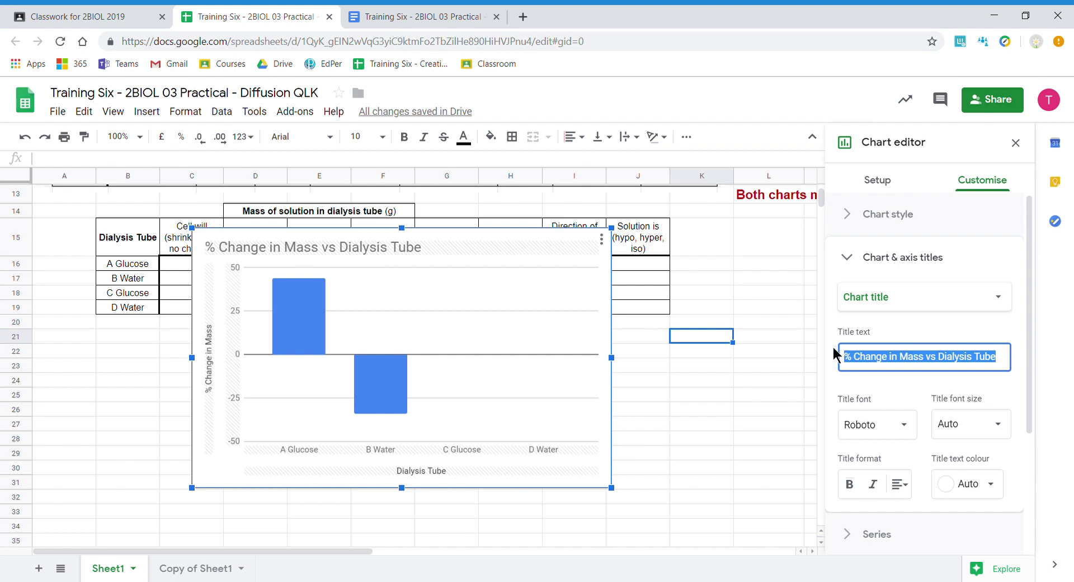
pyautogui.press('BackSpace')
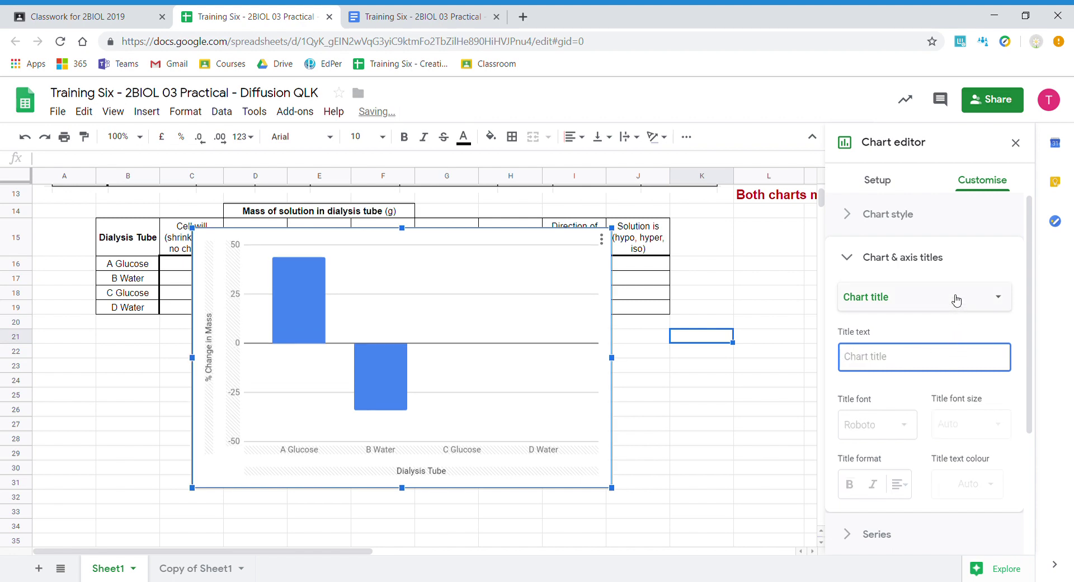
pyautogui.click(957, 300)
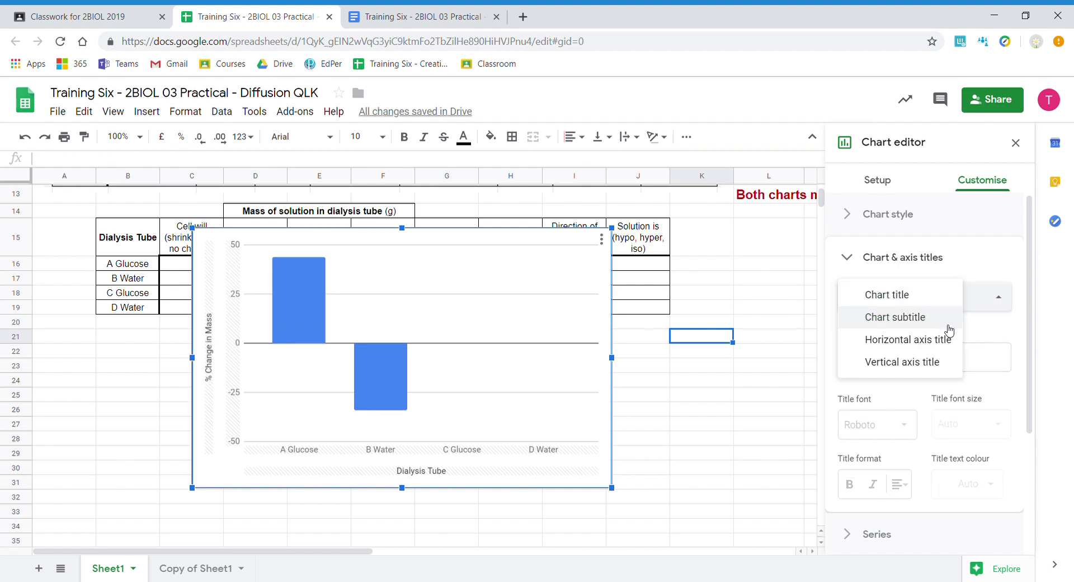
pyautogui.click(947, 345)
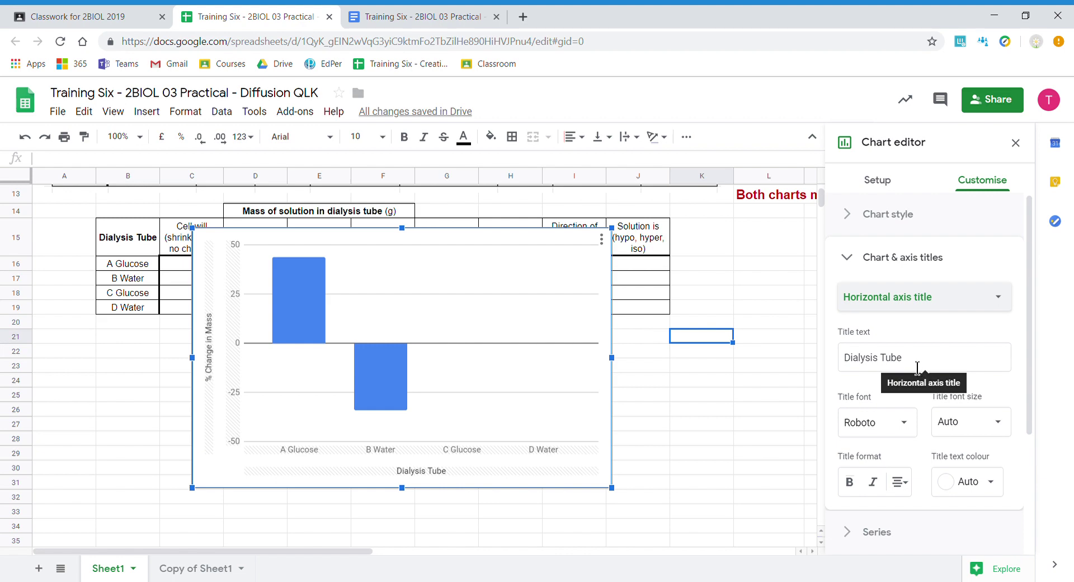
# Step: Retitle the vertical axis '% Change in Mass in Dialysis Tube' and collapse the titles section
pyautogui.click(958, 300)
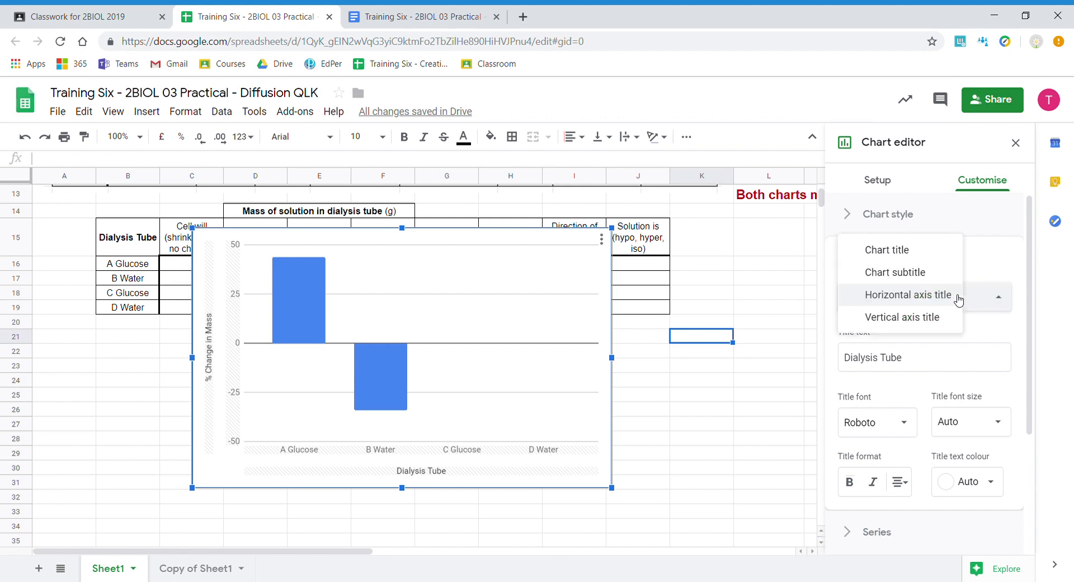
pyautogui.click(933, 317)
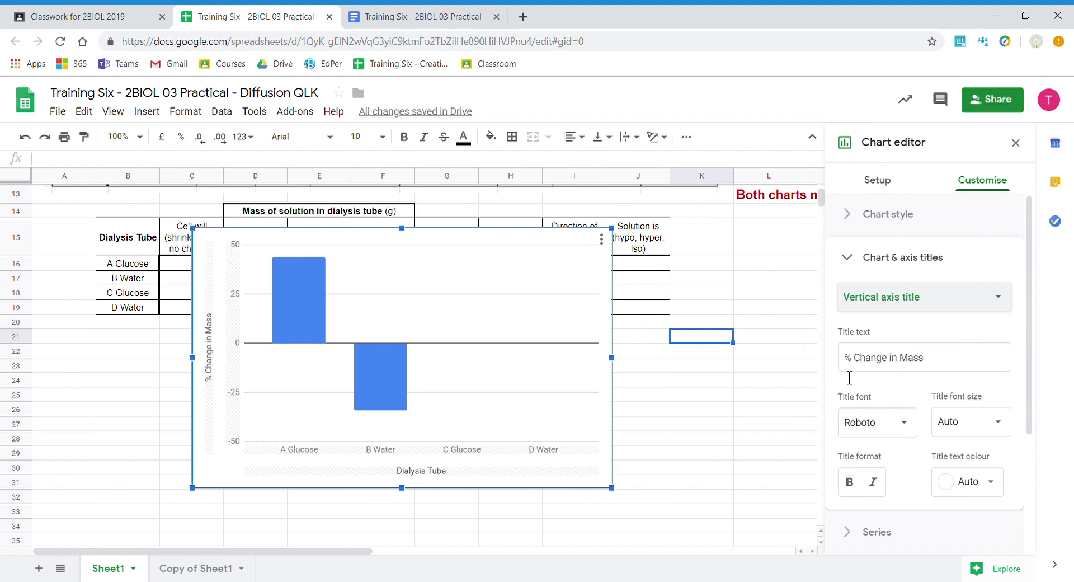
pyautogui.click(940, 362)
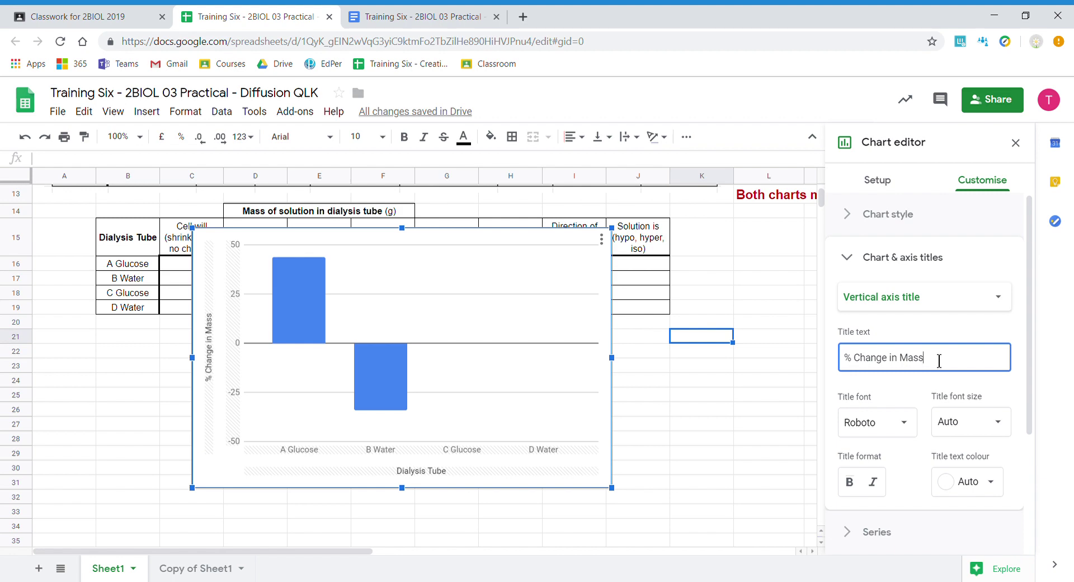
pyautogui.write('in P')
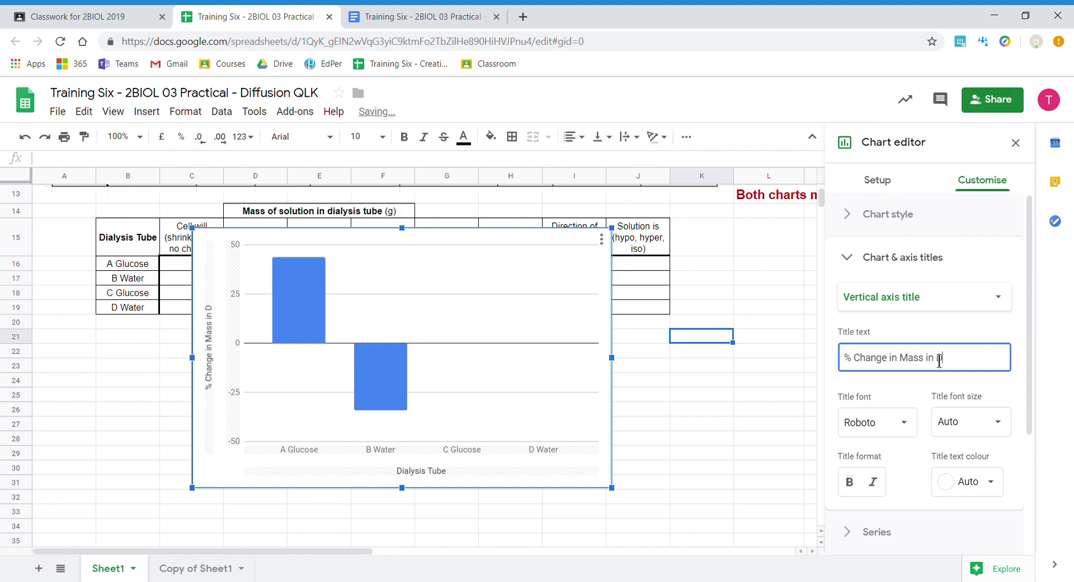
pyautogui.write('ialysis ')
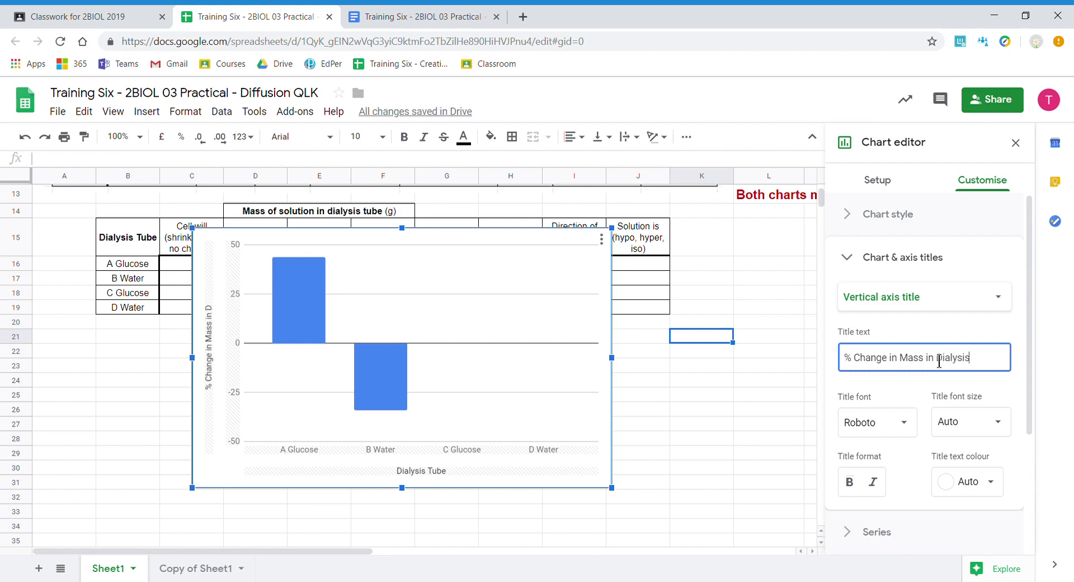
pyautogui.write('Tu')
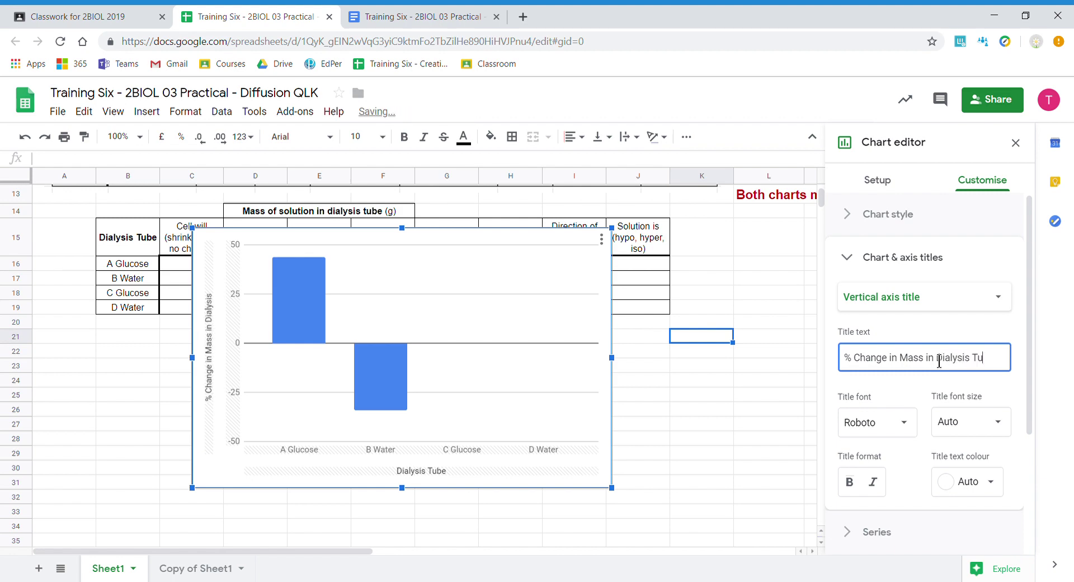
pyautogui.write('be')
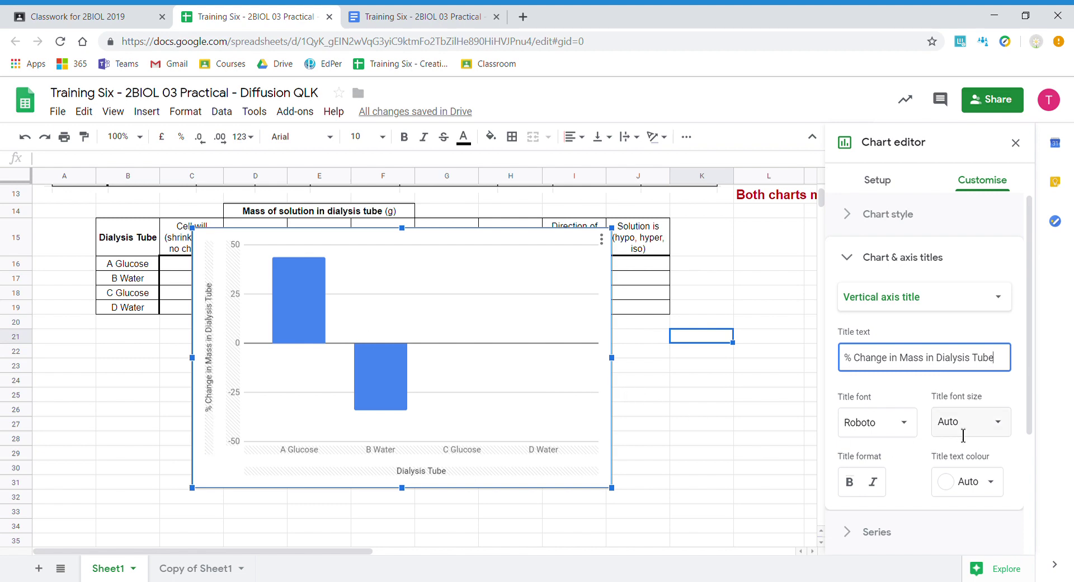
pyautogui.click(891, 259)
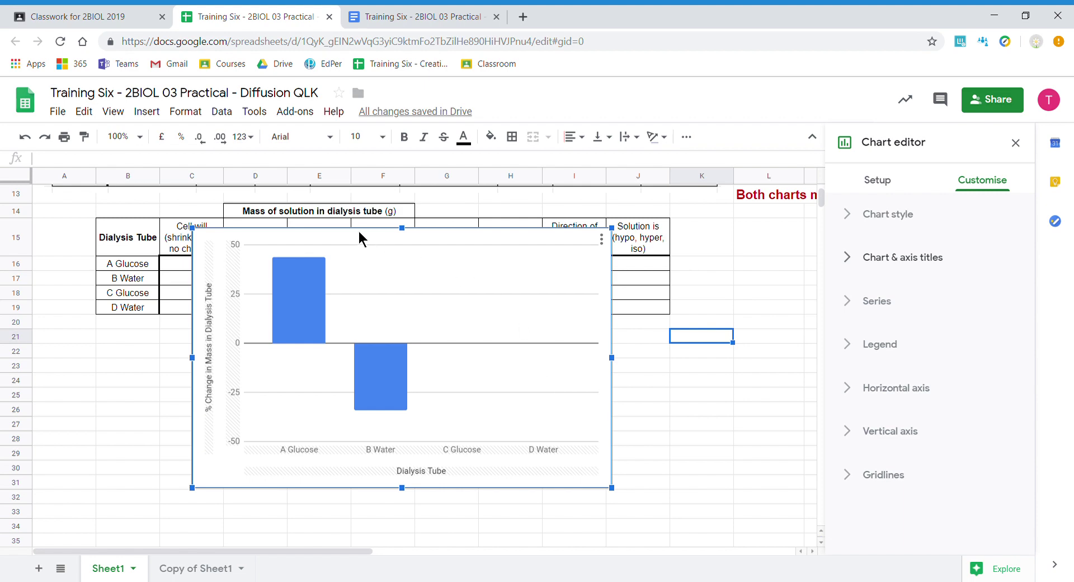
# Step: Copy the chart with Edit > Copy and drag it below row 20, clear of the table
pyautogui.click(84, 111)
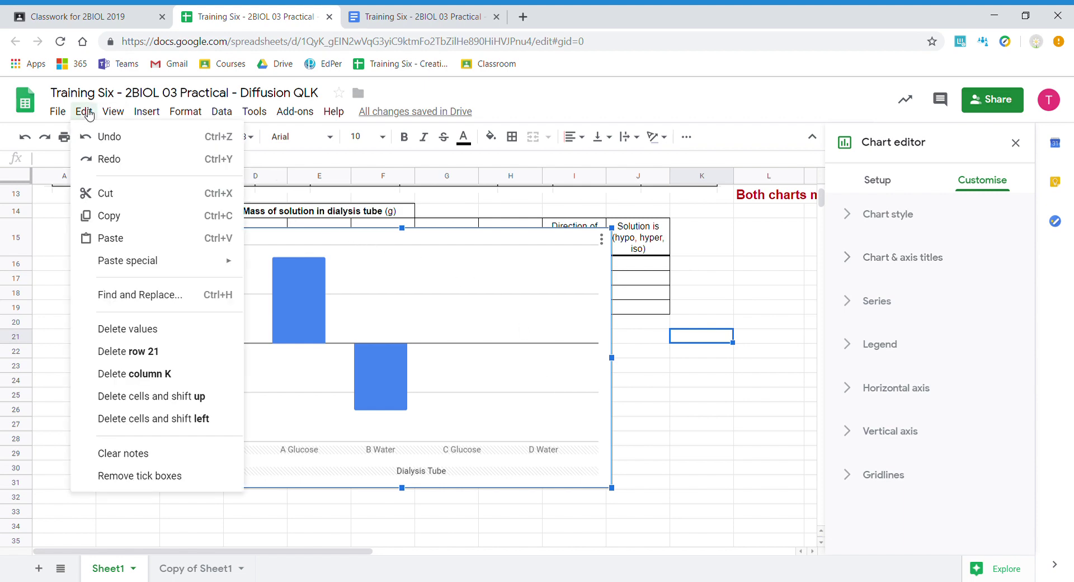
pyautogui.click(120, 218)
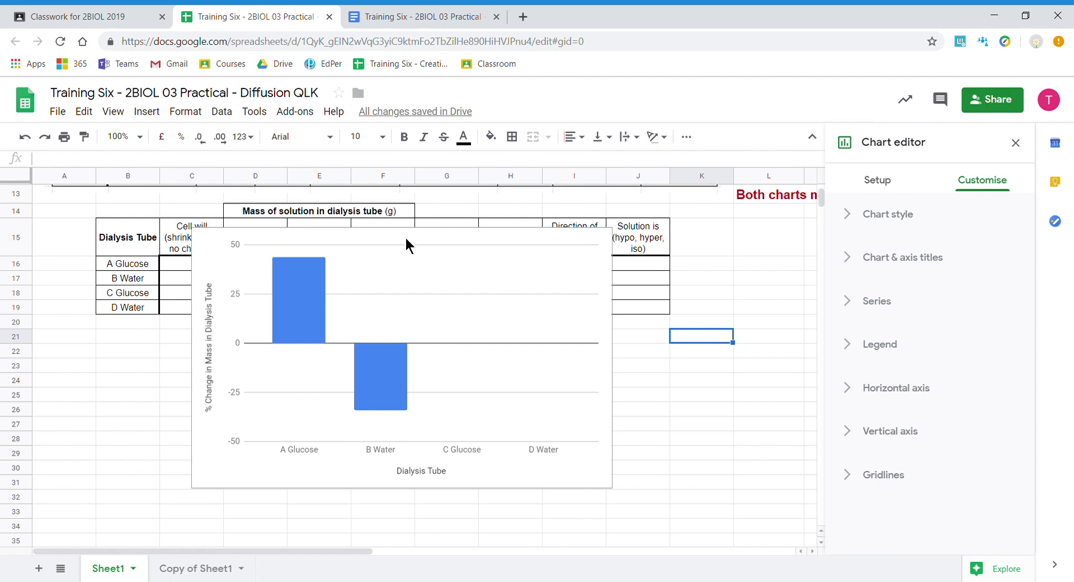
pyautogui.click(408, 276)
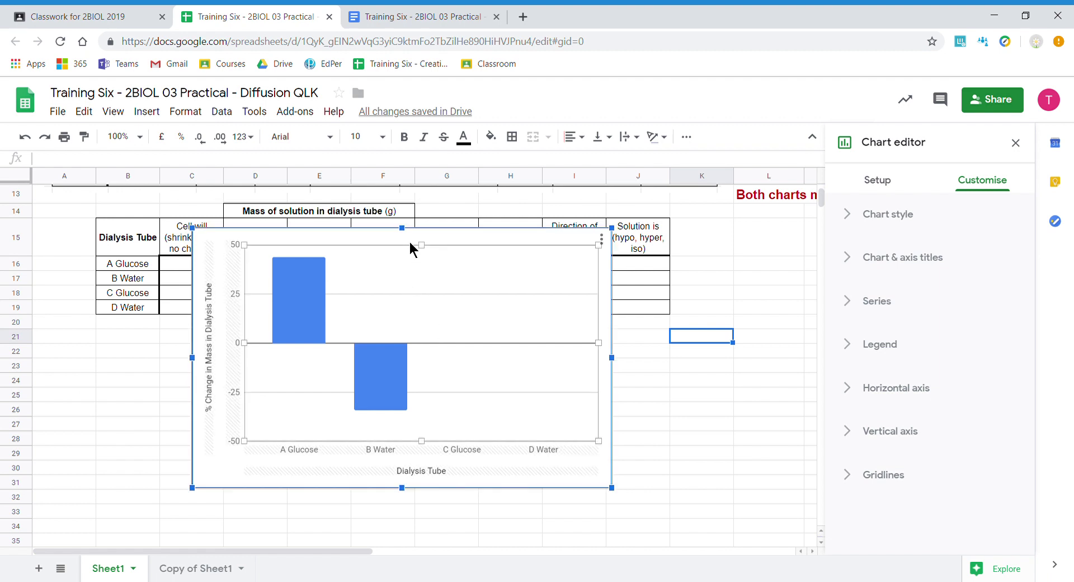
pyautogui.moveTo(459, 267); pyautogui.dragTo(476, 370)
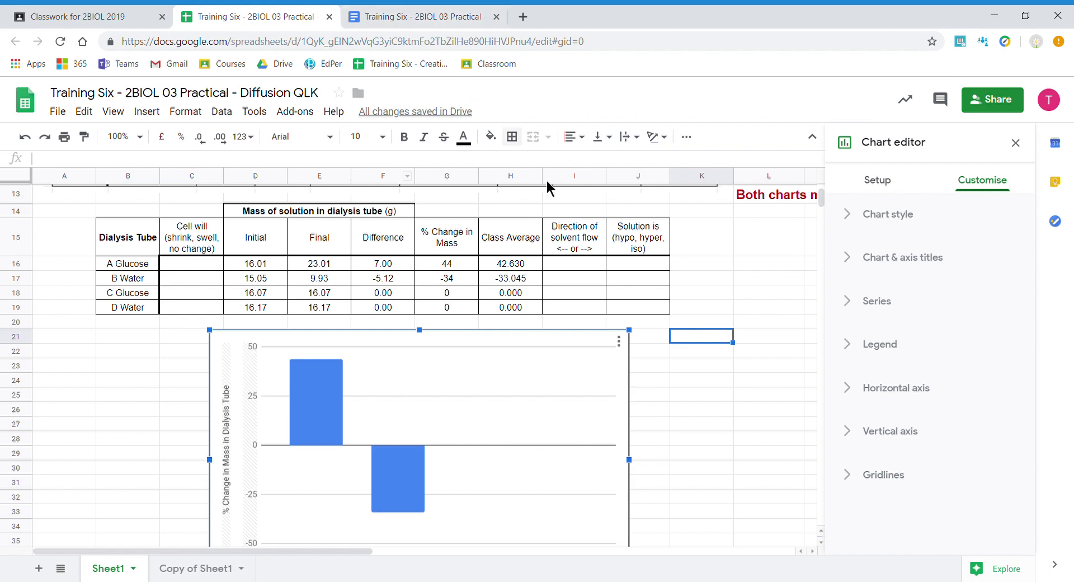
# Step: Change the I15 header to 'Direction of solvent flow (water)' with '<-- or -->' on its own line
pyautogui.click(570, 239)
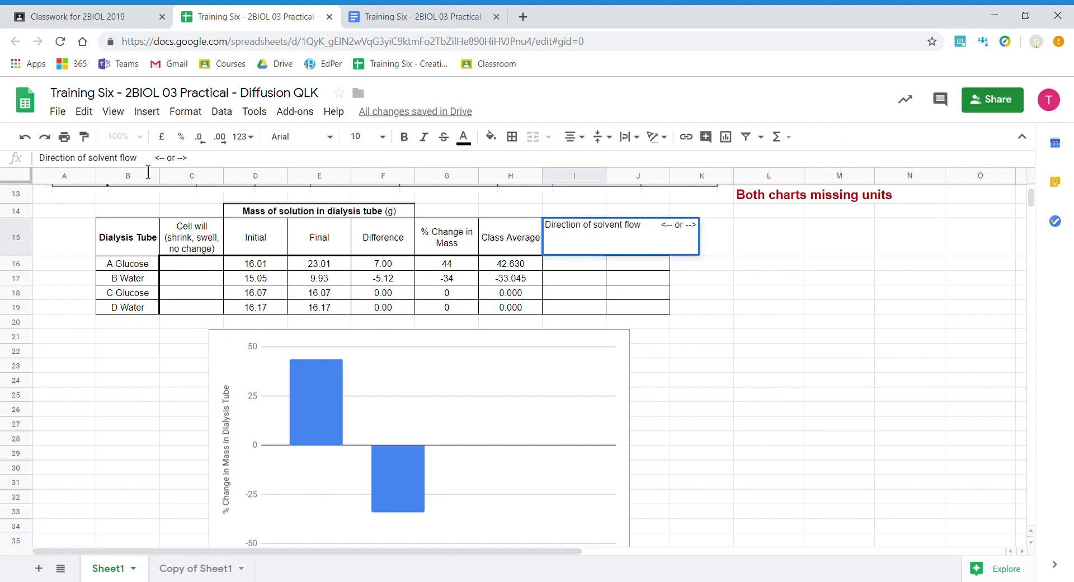
pyautogui.write('(')
pyautogui.write('water')
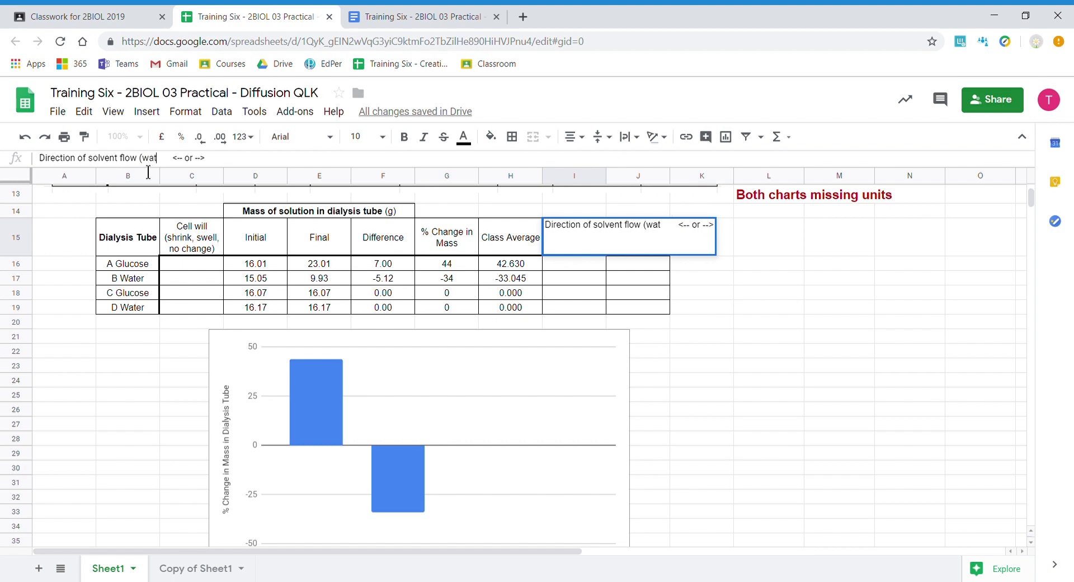
pyautogui.write(')')
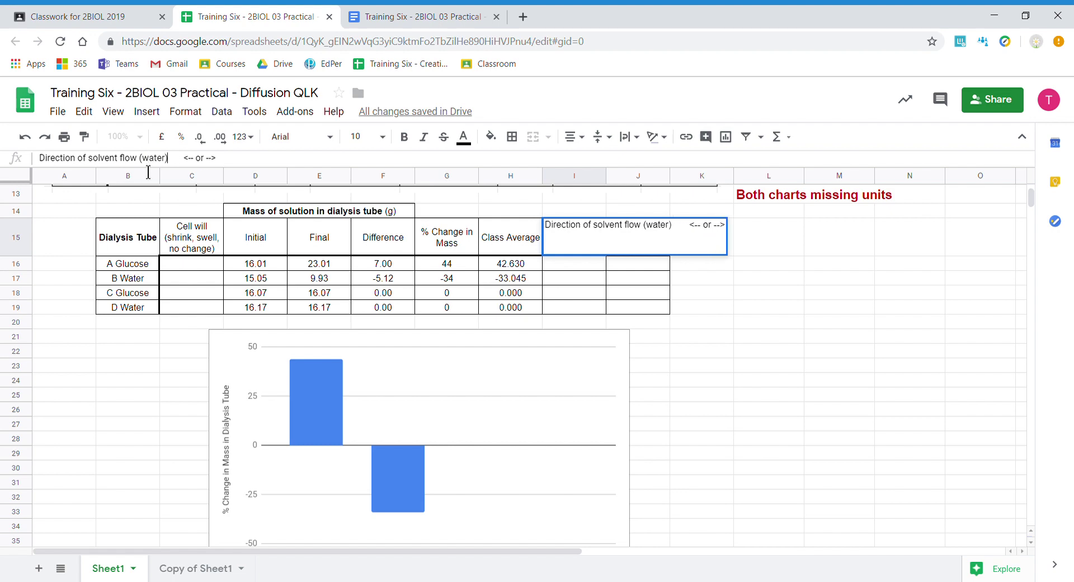
pyautogui.press('Return')
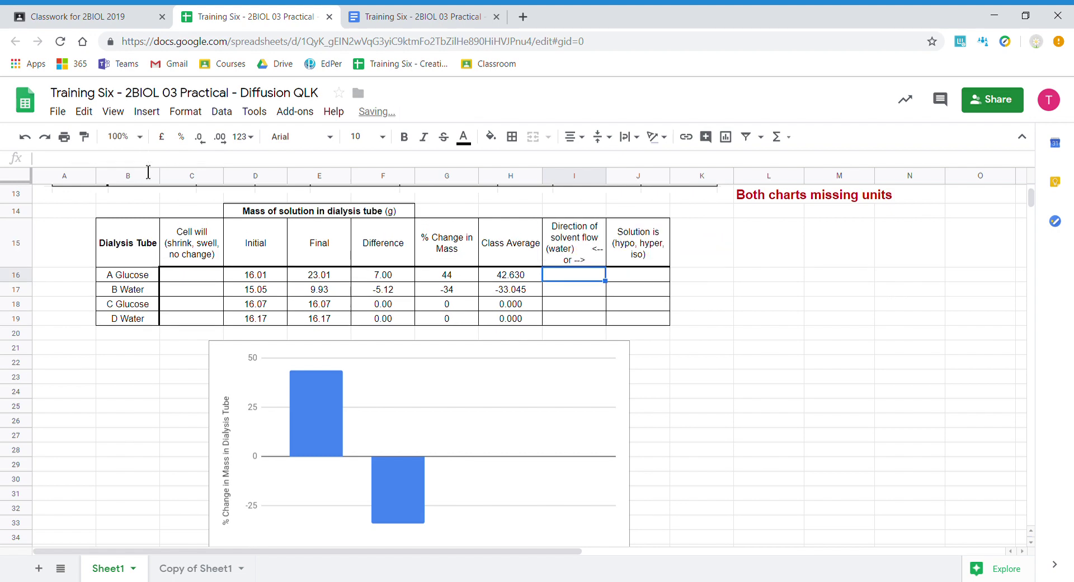
pyautogui.click(582, 253)
pyautogui.doubleClick(582, 254)
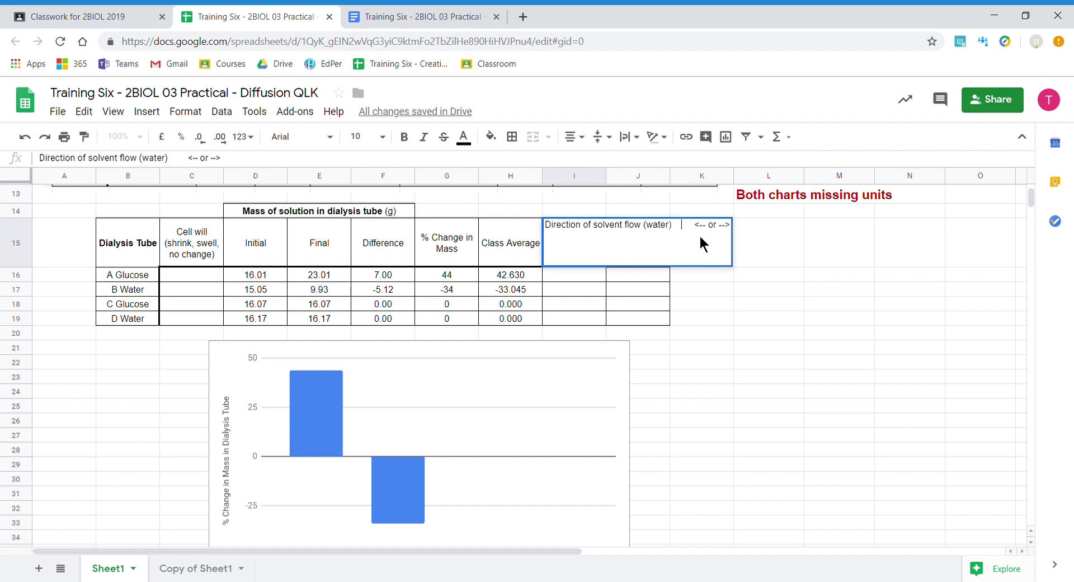
pyautogui.press('Return')
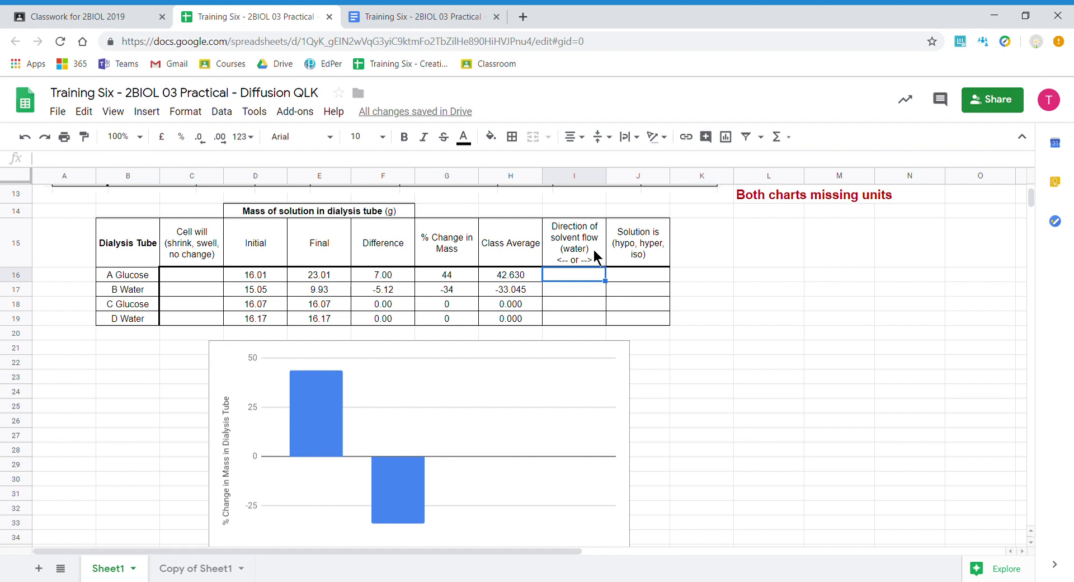
# Step: Switch to the Google Docs lab report, check the linked table header, and scroll to the Graph section
pyautogui.click(423, 21)
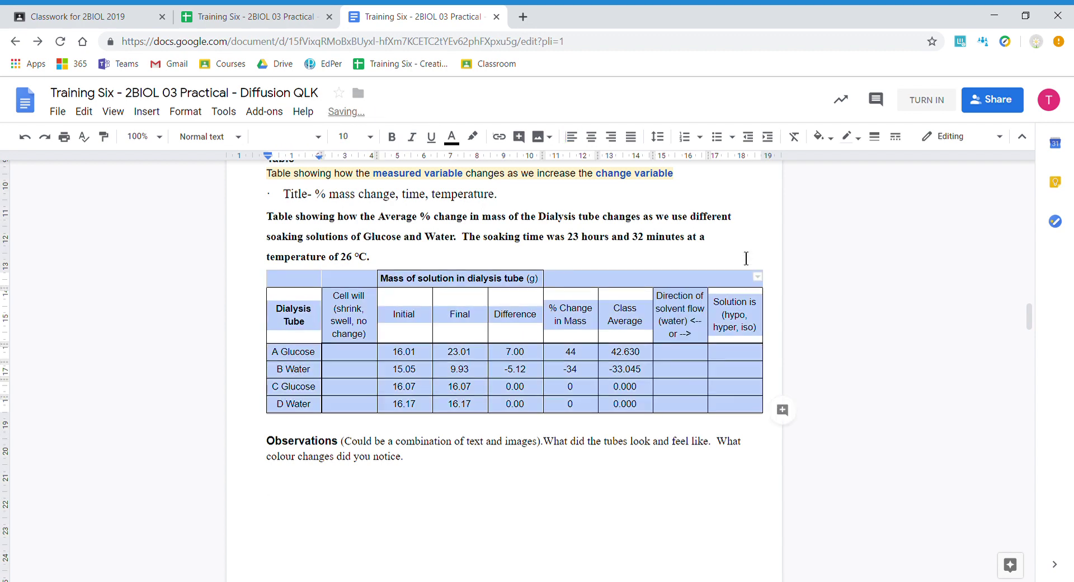
pyautogui.click(696, 322)
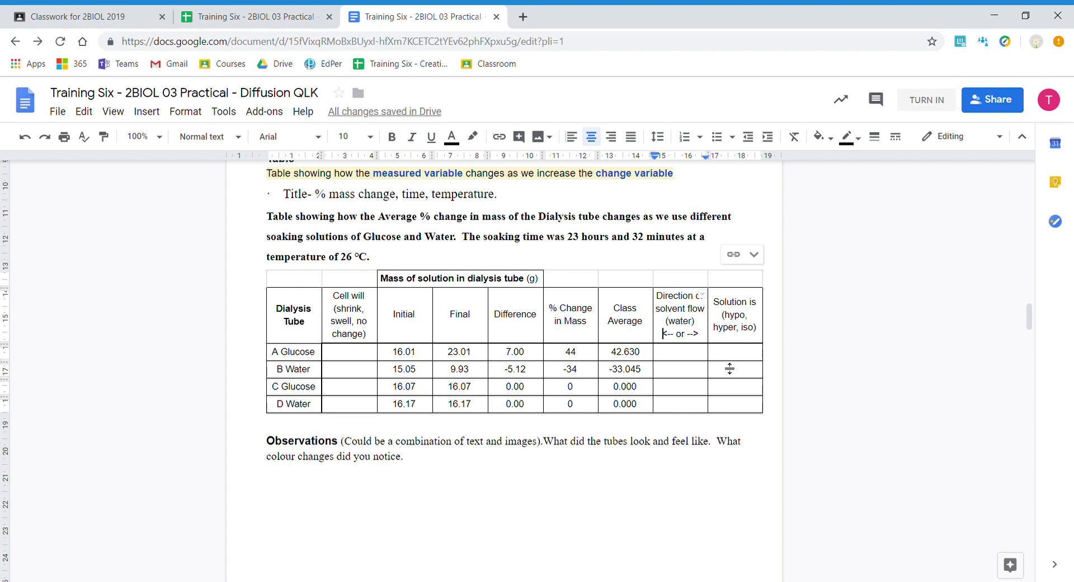
pyautogui.scroll(-8, 466, 524)
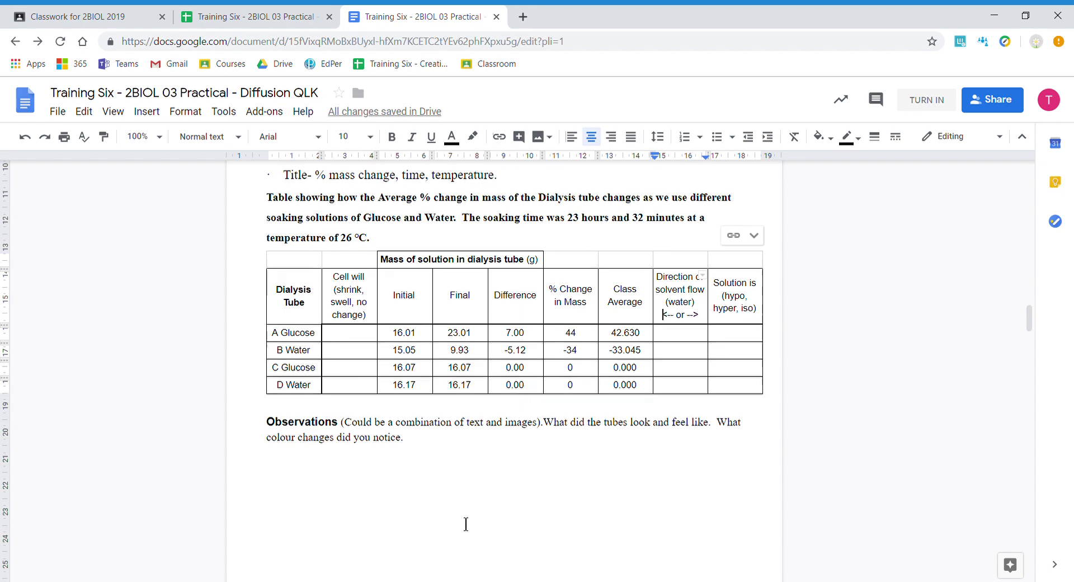
pyautogui.scroll(-1, 466, 524)
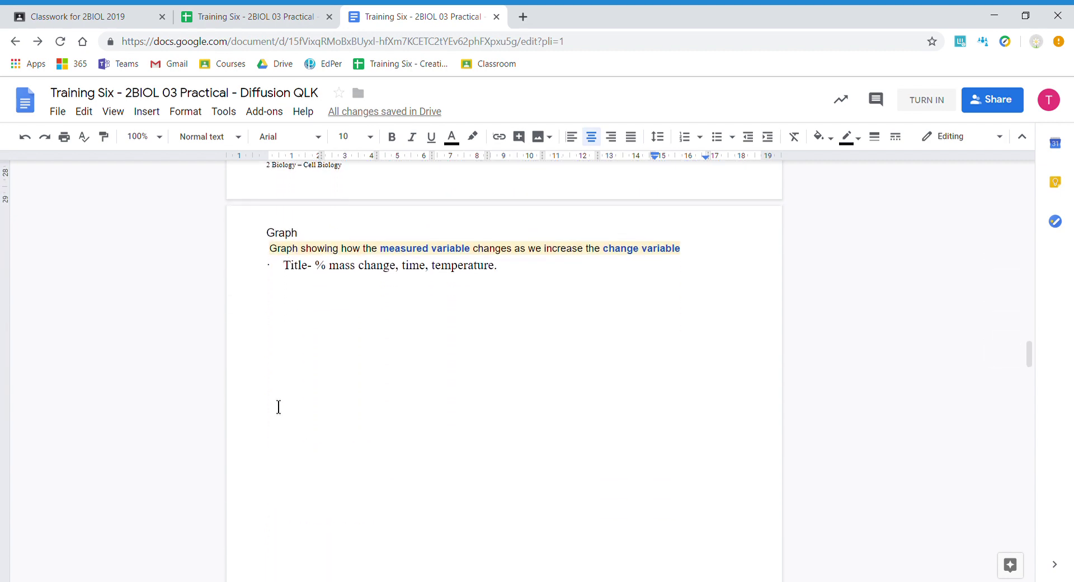
# Step: Paste the % change column chart, linked to the spreadsheet, on a new line below the Title bullet
pyautogui.click(277, 301)
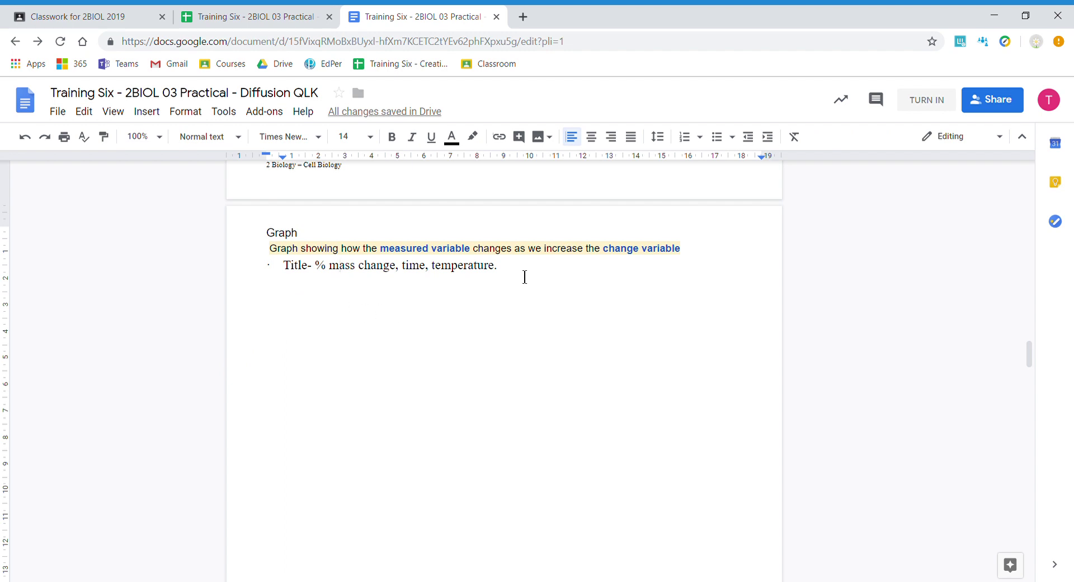
pyautogui.press('Return')
pyautogui.press('Return')
pyautogui.click(82, 114)
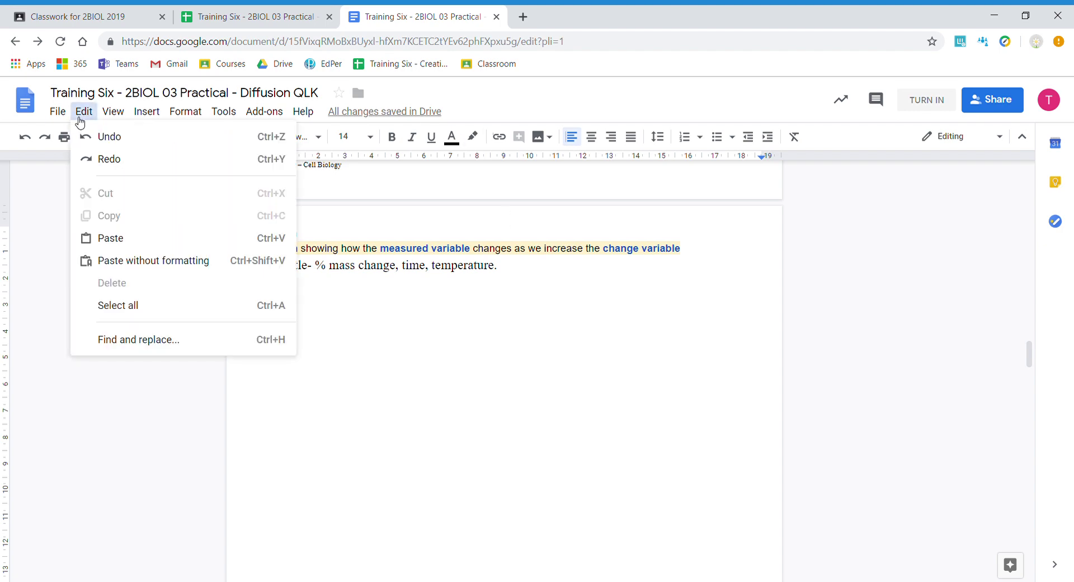
pyautogui.click(131, 239)
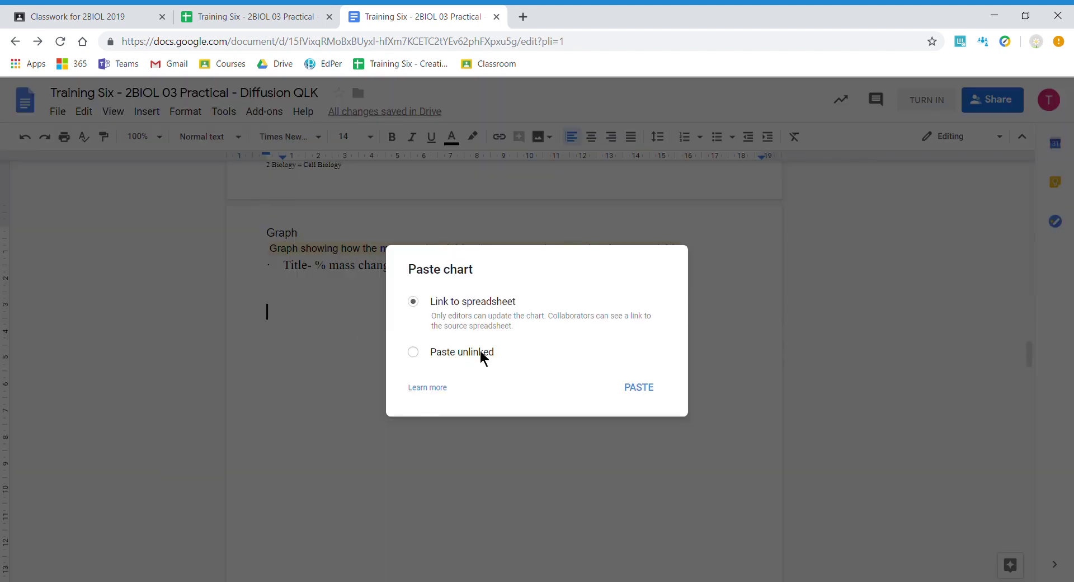
pyautogui.click(638, 387)
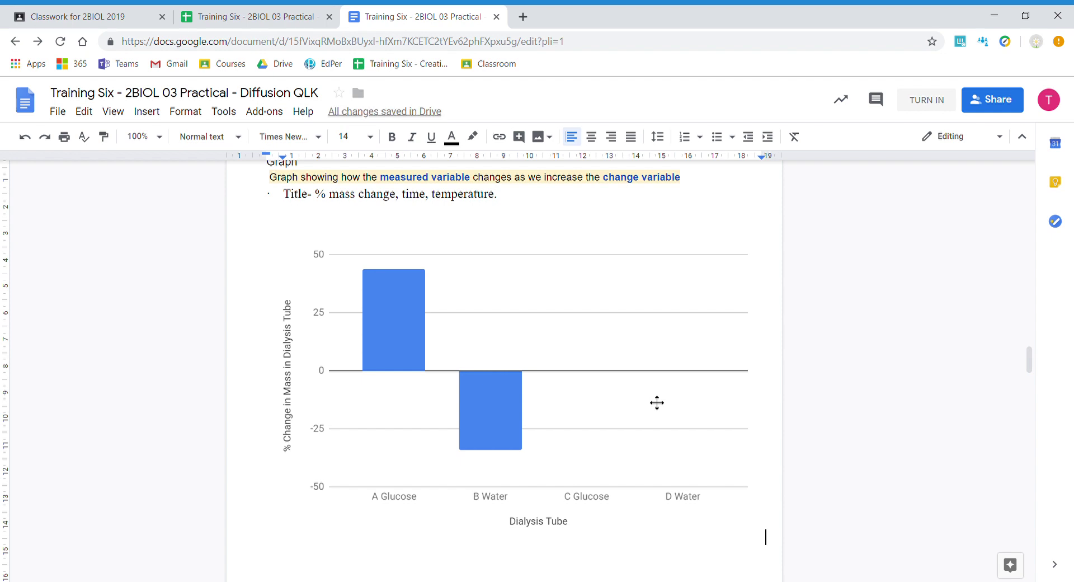
pyautogui.scroll(3, 656, 402)
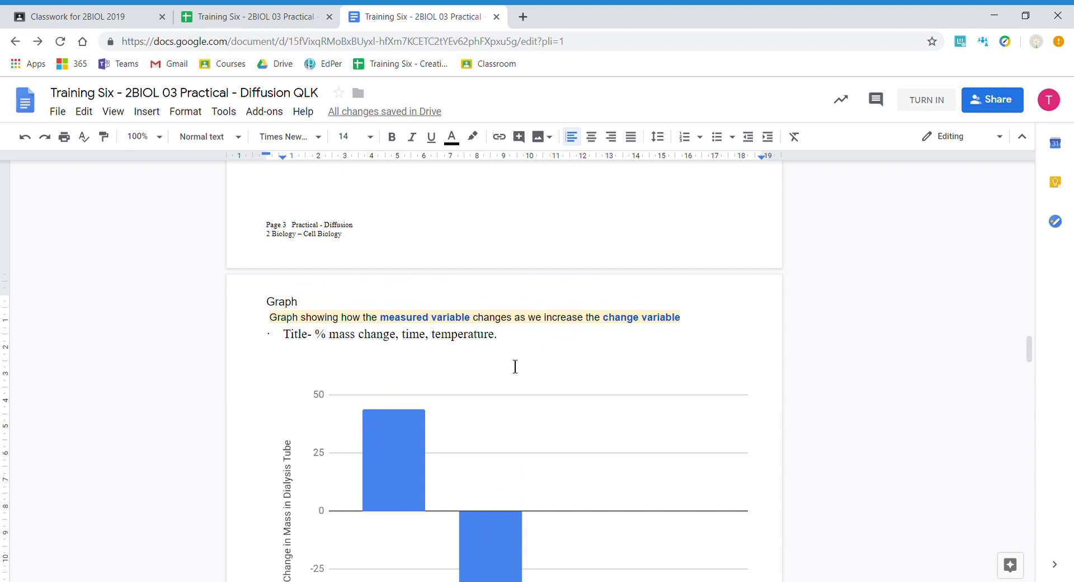
pyautogui.scroll(-1, 515, 367)
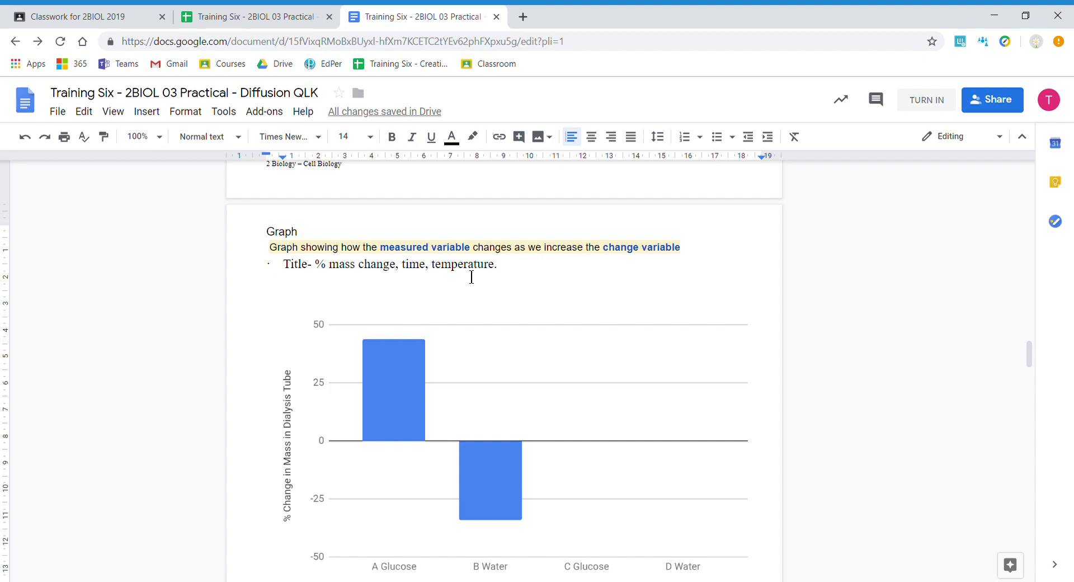
# Step: Type the caption 'Graph showing how the Average % change in mass…' ending 'Glucose and Water.', fixing 'sowing'
pyautogui.click(274, 296)
pyautogui.write('Graph s')
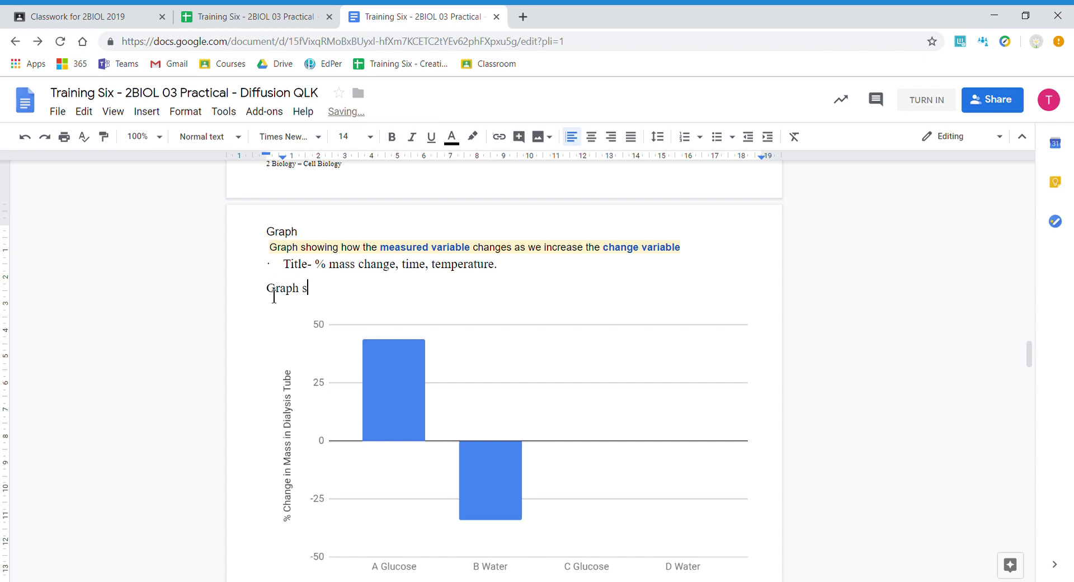
pyautogui.write('owing how the Average')
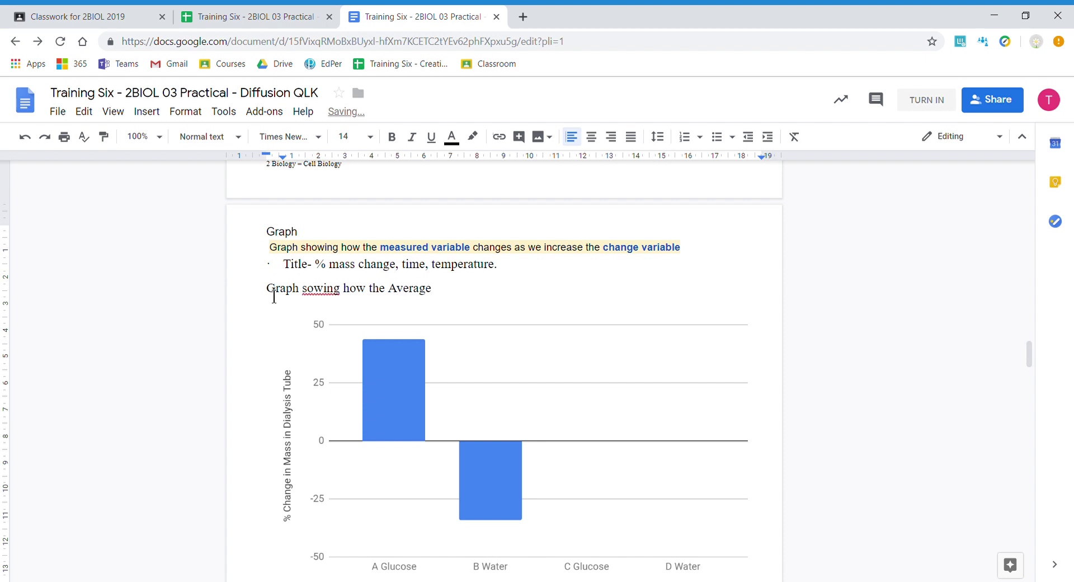
pyautogui.write(' %')
pyautogui.click(307, 290)
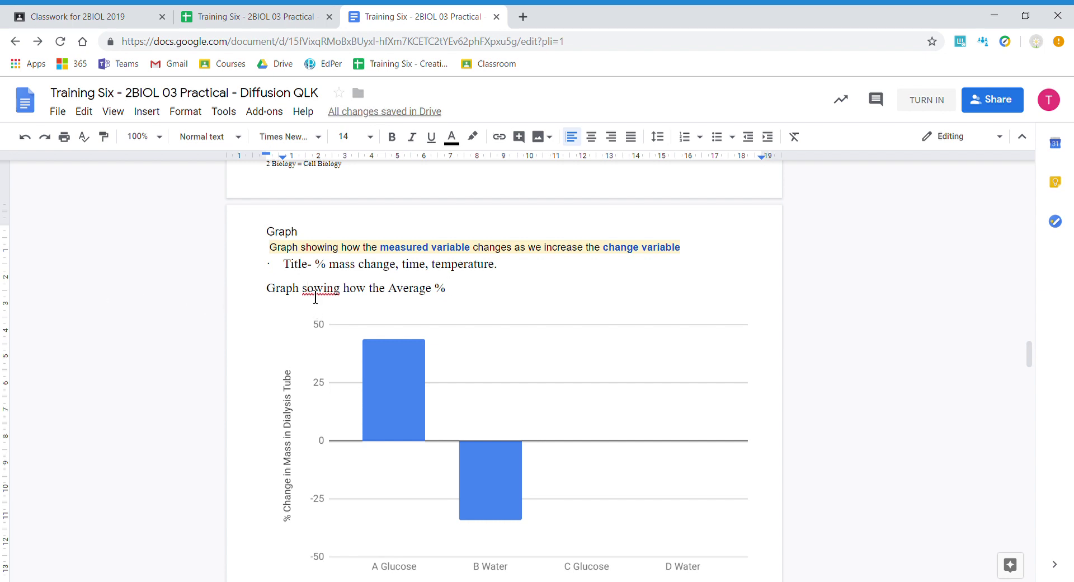
pyautogui.write('h')
pyautogui.doubleClick(482, 295)
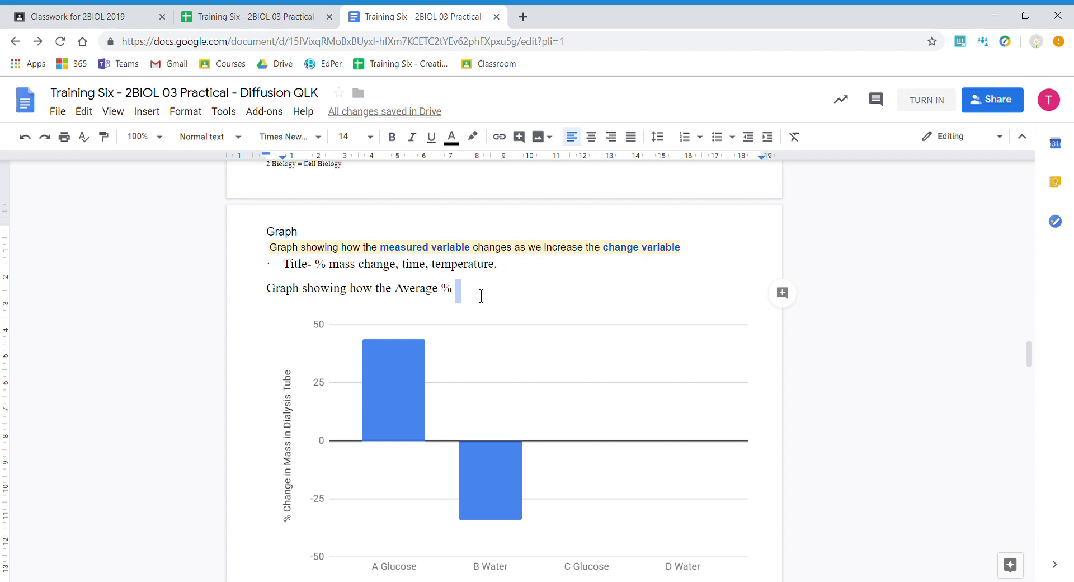
pyautogui.write('cha')
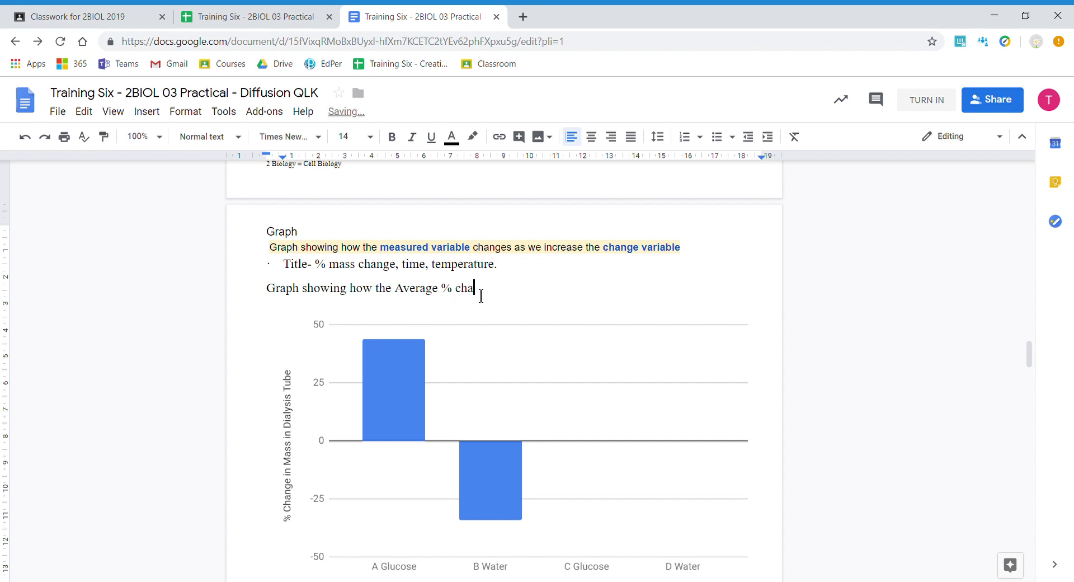
pyautogui.write('nge in mass of the Dial')
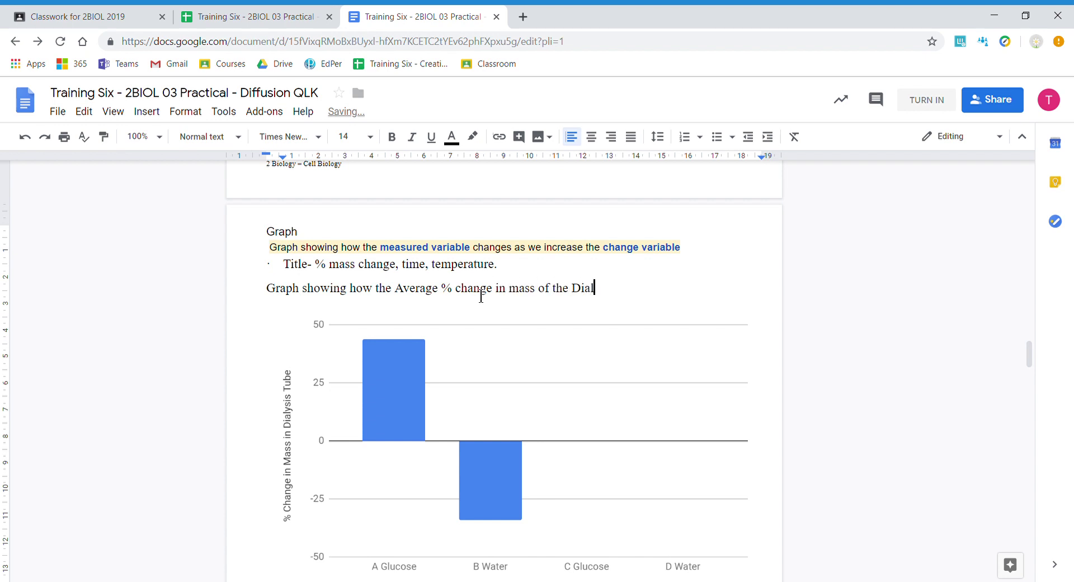
pyautogui.write('ysis tube changes a')
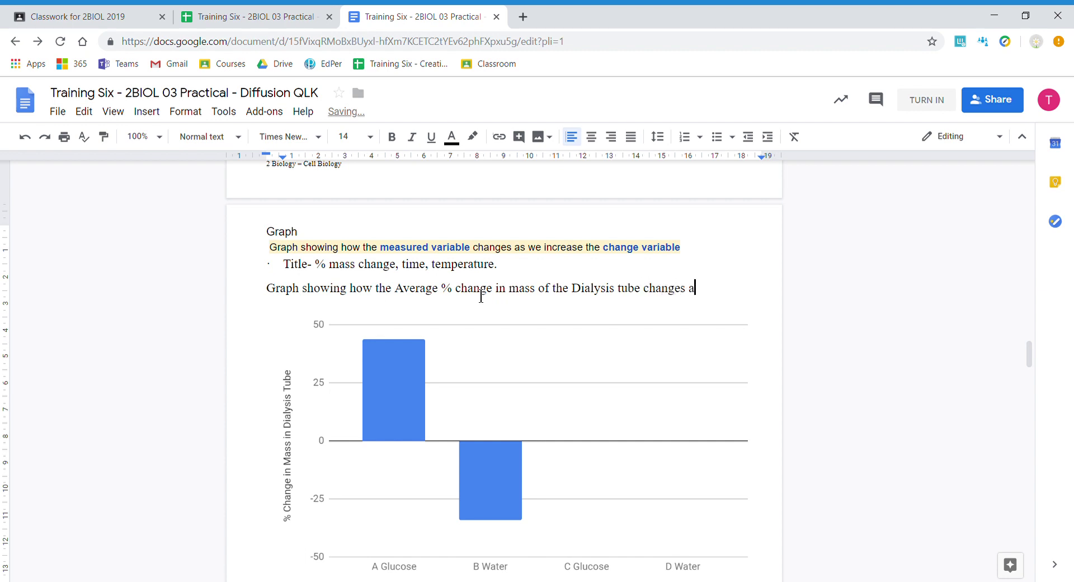
pyautogui.write('s we use different ')
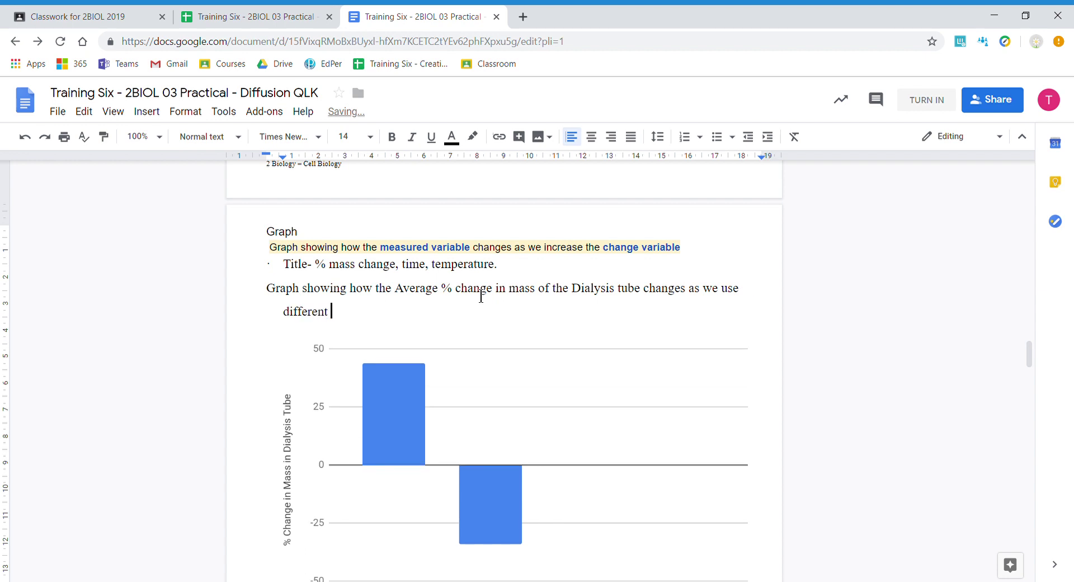
pyautogui.write('soaking solutions o')
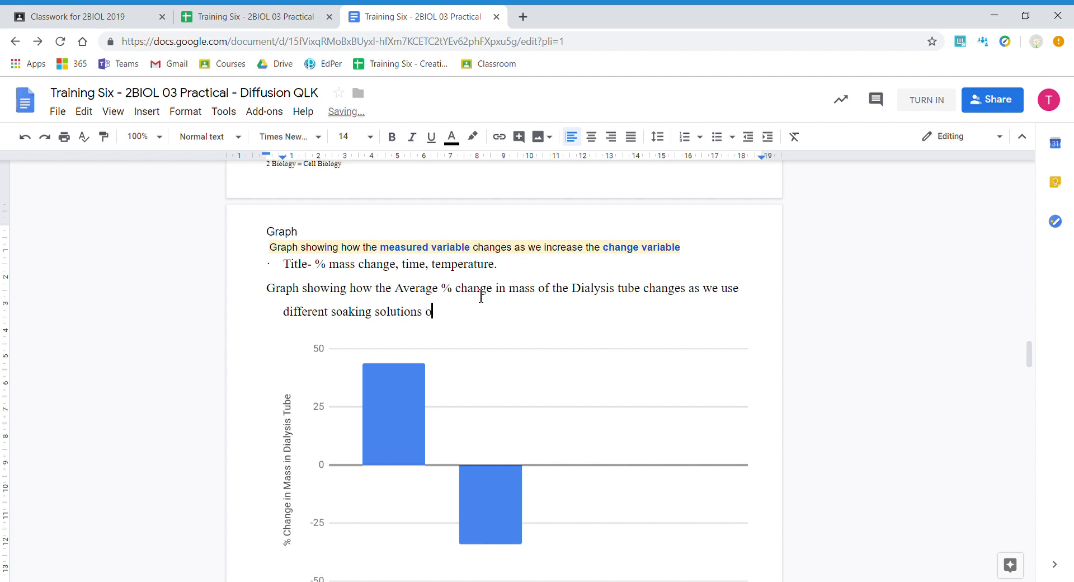
pyautogui.write('f Glucose and Water.')
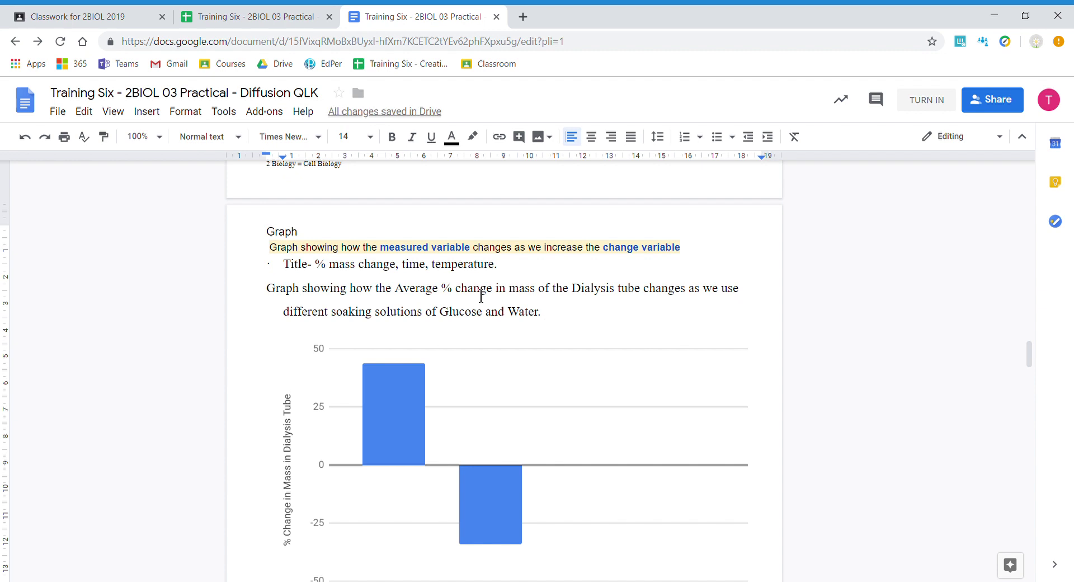
# Step: Add the caption sentence 'The soaking time was 23 hours and 32 minutes at a temperature of 26'
pyautogui.write('The ')
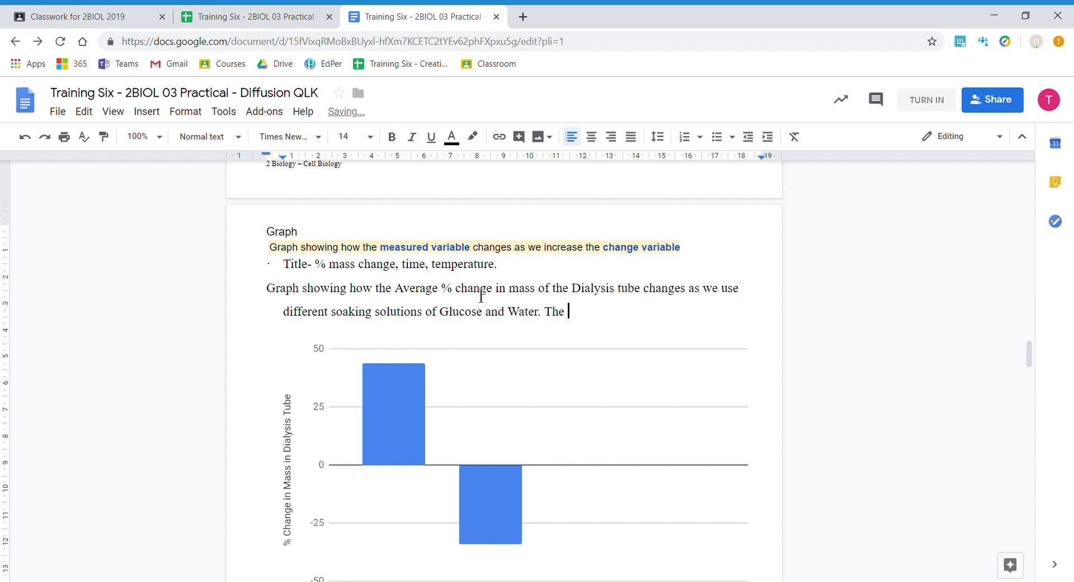
pyautogui.write('soaking time was')
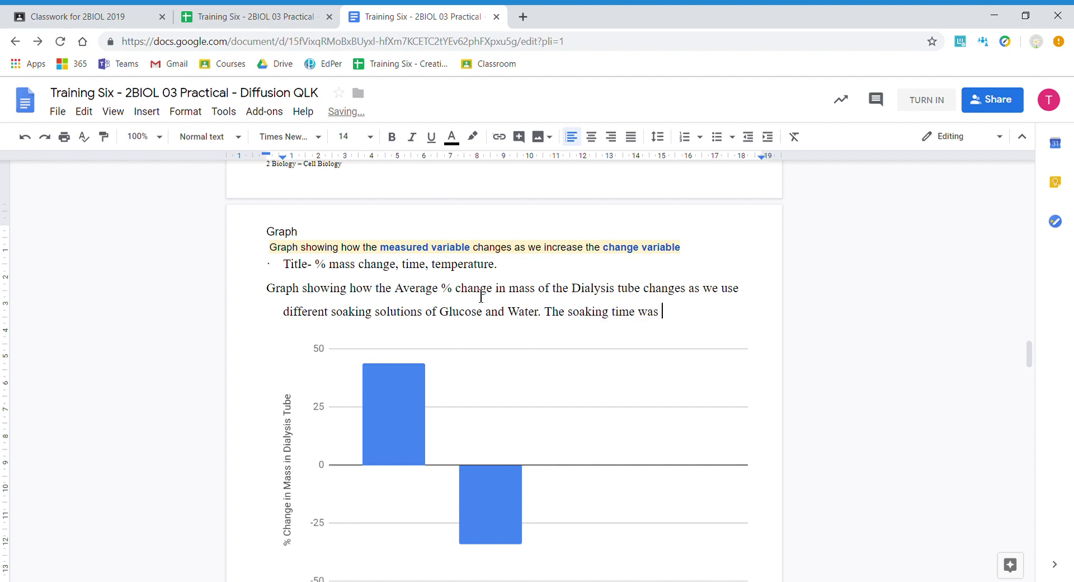
pyautogui.write(' 23 hours and 32 minu')
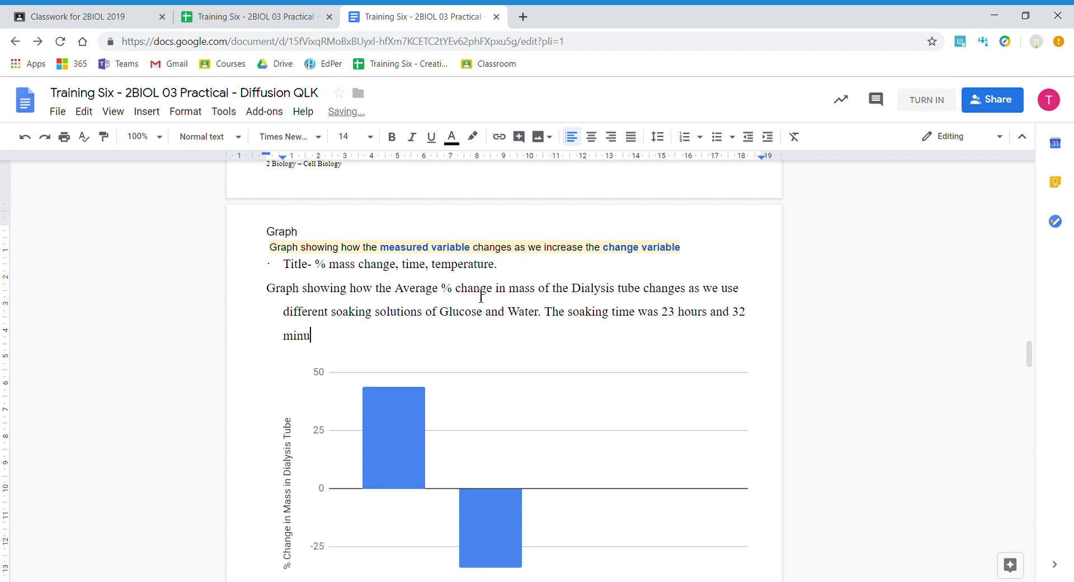
pyautogui.write('tes at a temperature o')
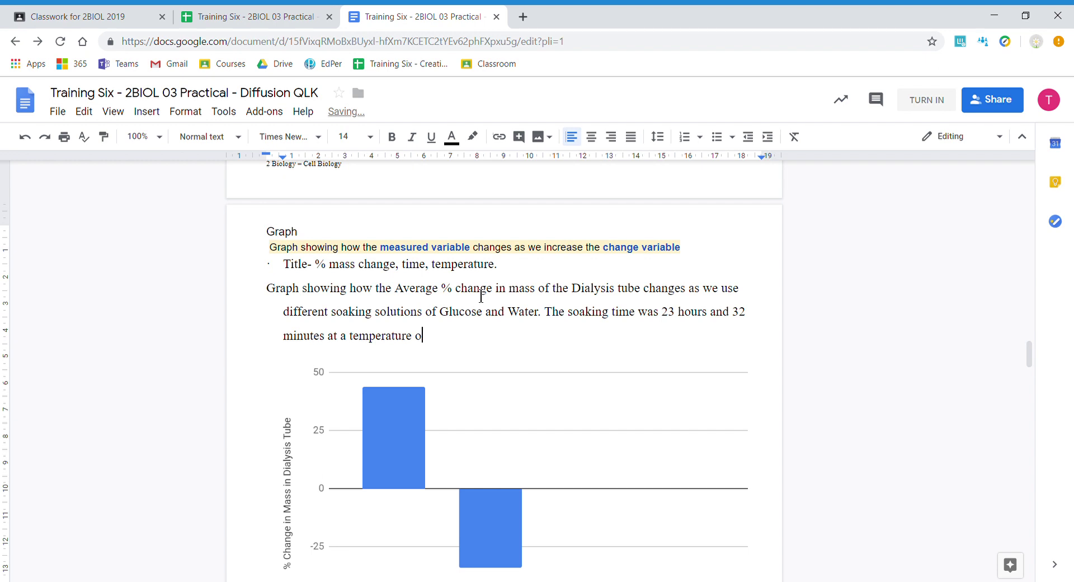
pyautogui.write('f 26')
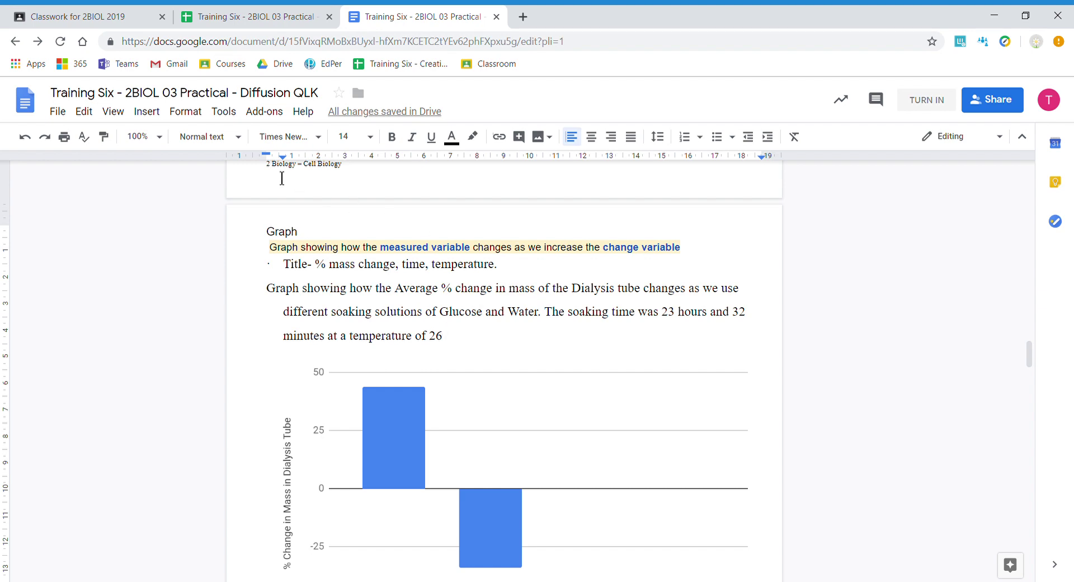
# Step: Insert the °C special character after 26 by searching 'degre' in Special characters
pyautogui.click(147, 111)
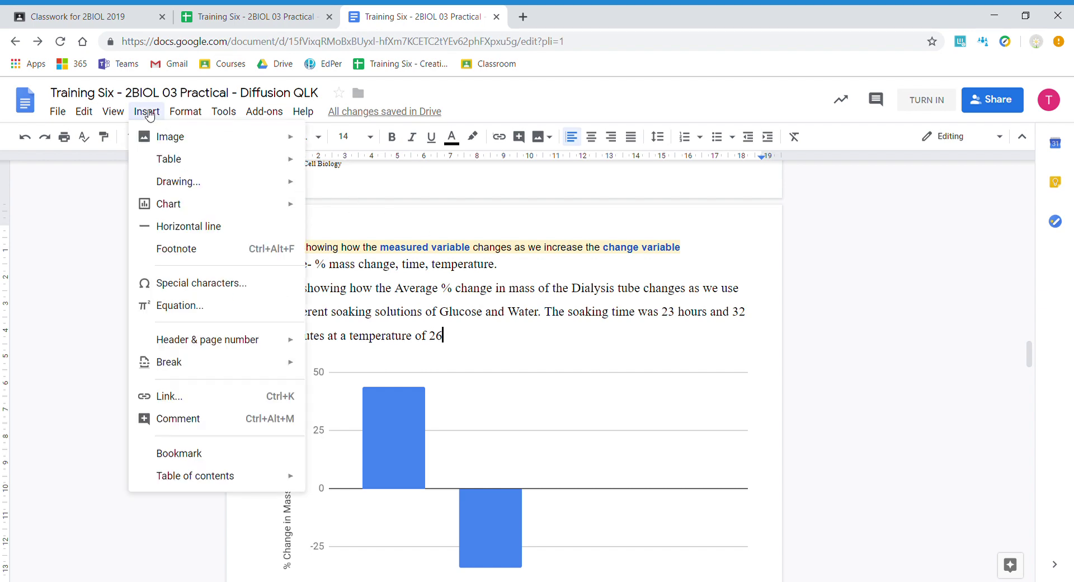
pyautogui.click(211, 289)
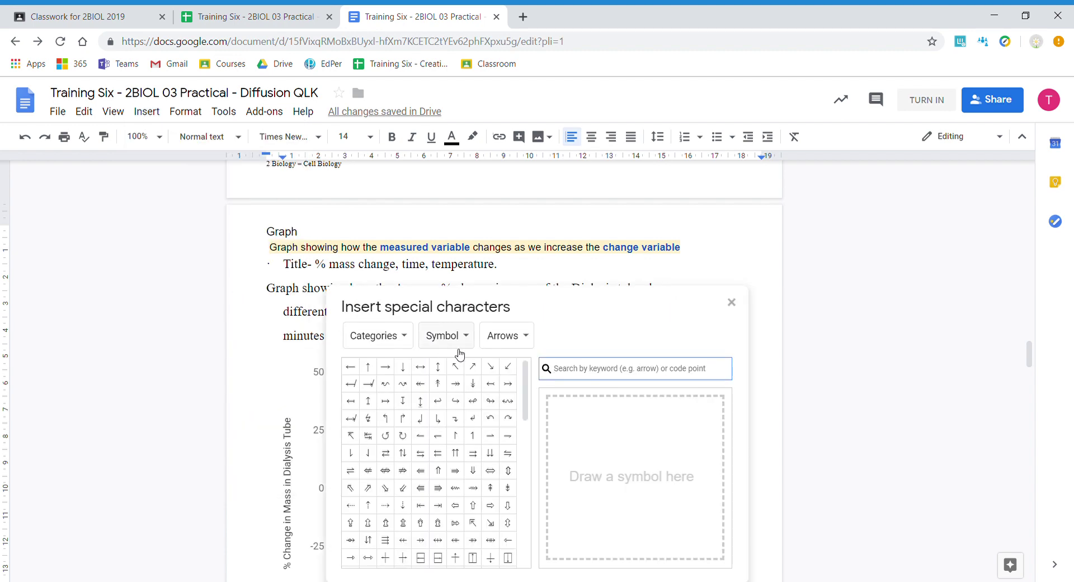
pyautogui.click(588, 378)
pyautogui.write('de')
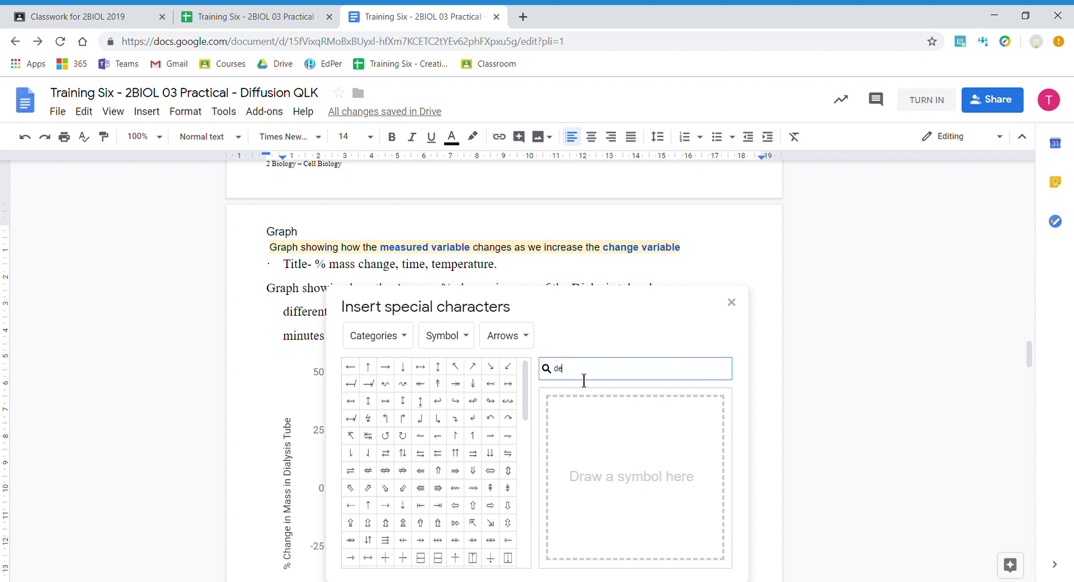
pyautogui.write('gree')
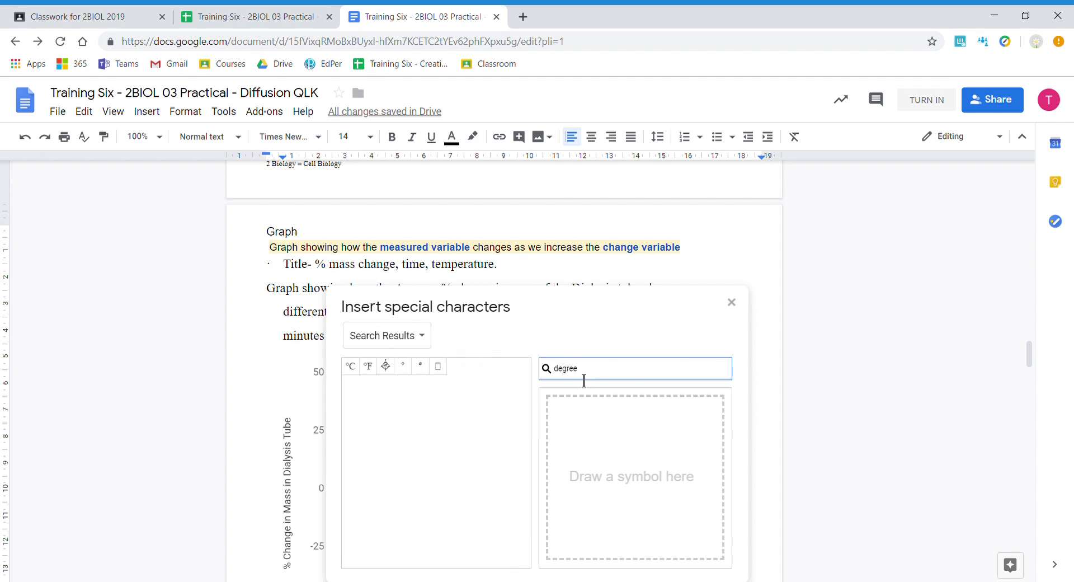
pyautogui.moveTo(351, 378)
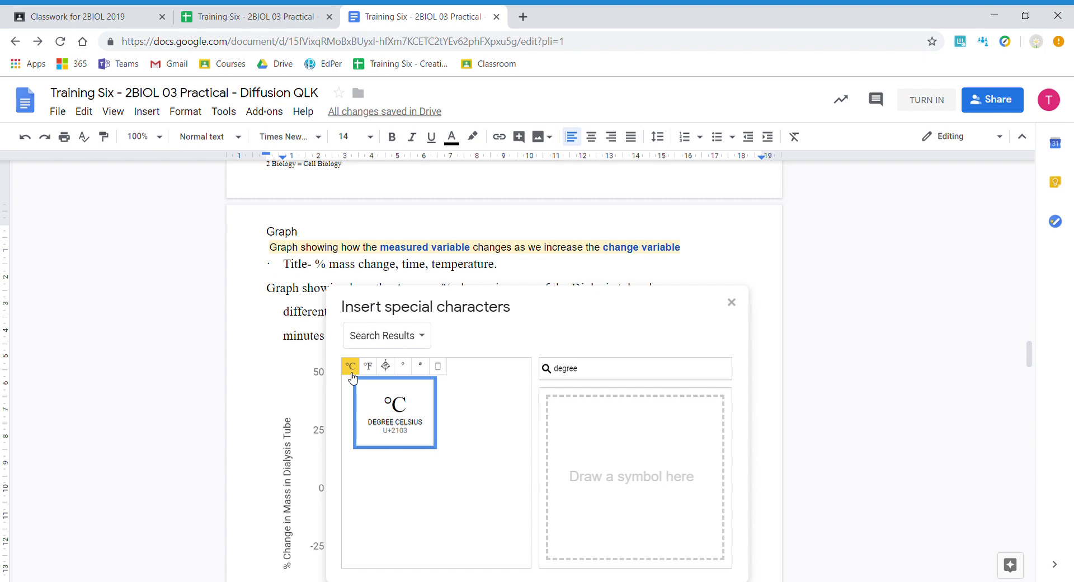
pyautogui.moveTo(409, 376)
pyautogui.click(355, 369)
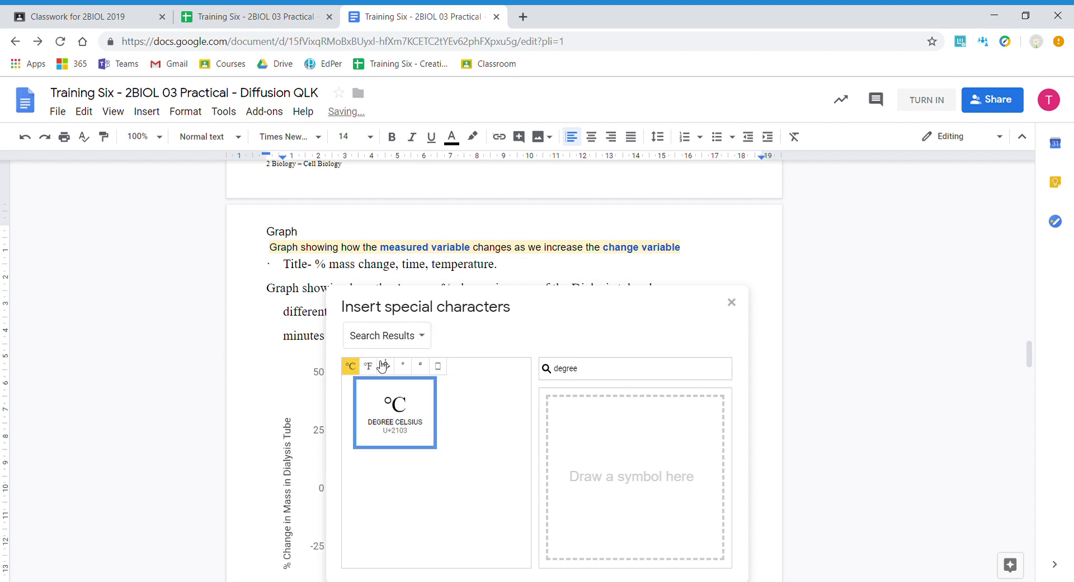
pyautogui.click(732, 303)
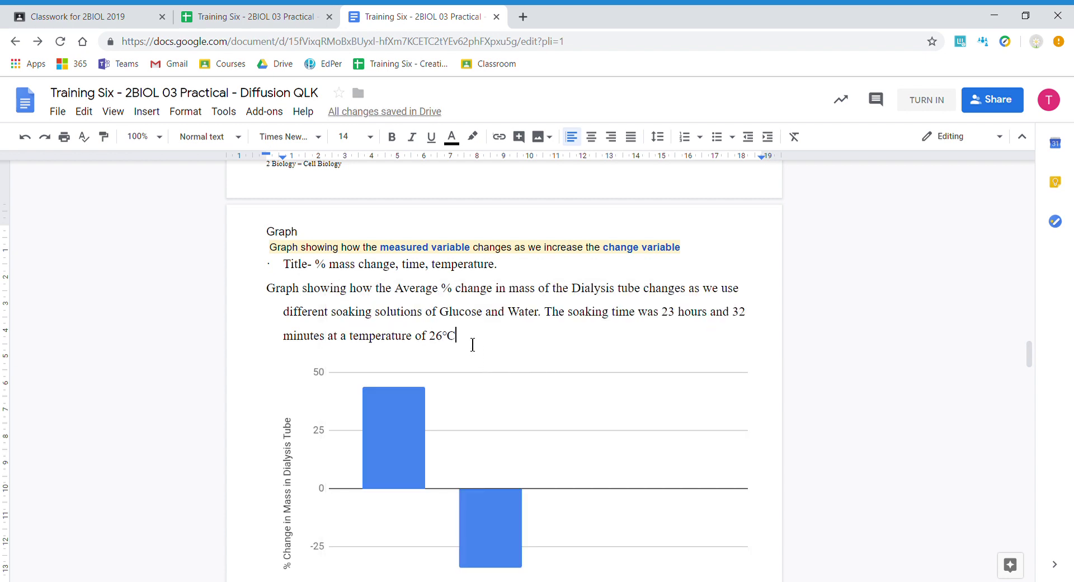
# Step: End the caption with a full stop after 26°C and make the whole caption bold
pyautogui.write('.')
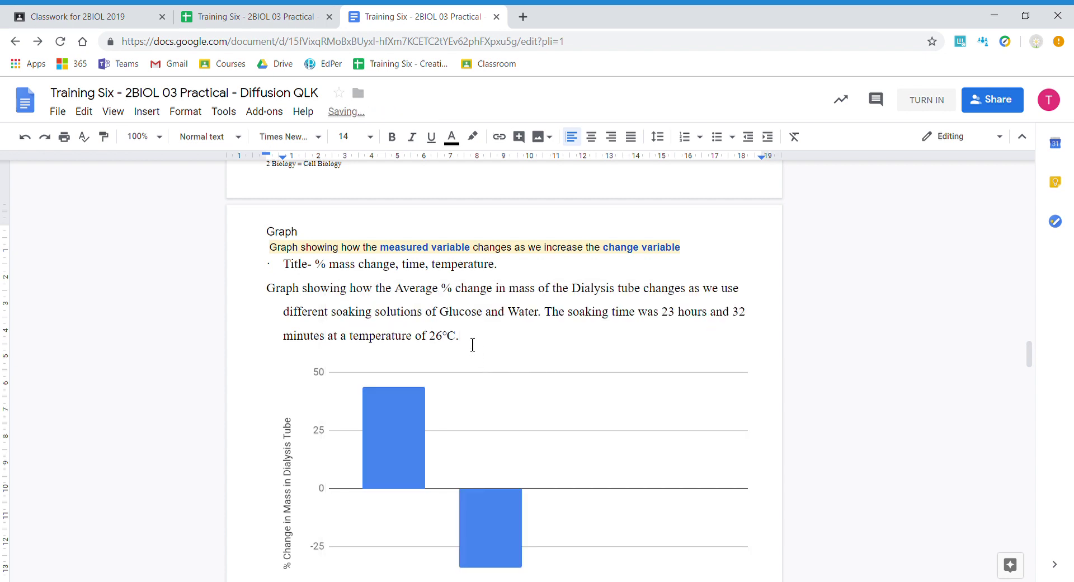
pyautogui.scroll(-1, 473, 347)
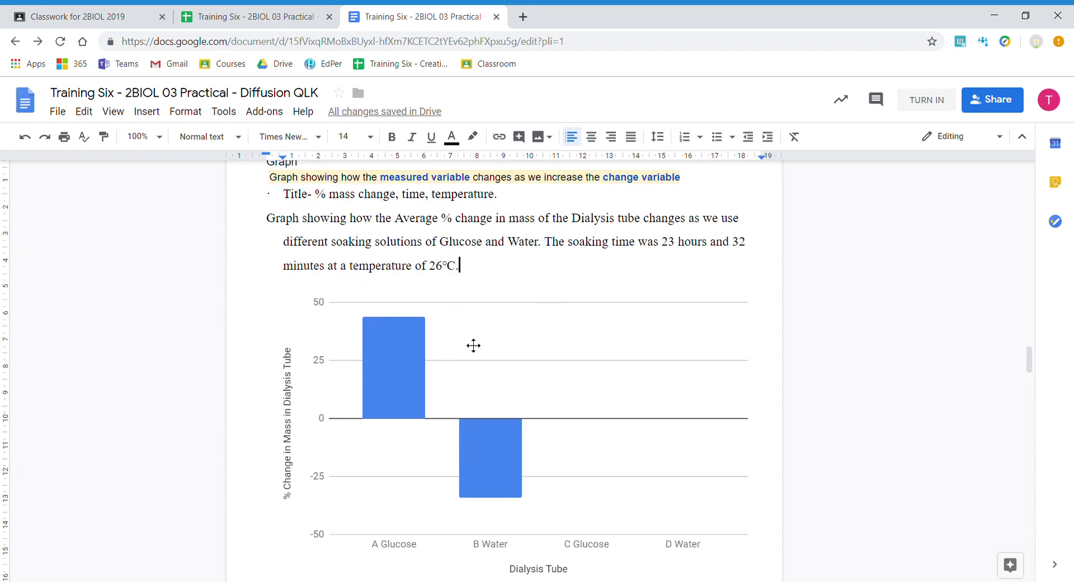
pyautogui.moveTo(460, 267); pyautogui.dragTo(278, 233)
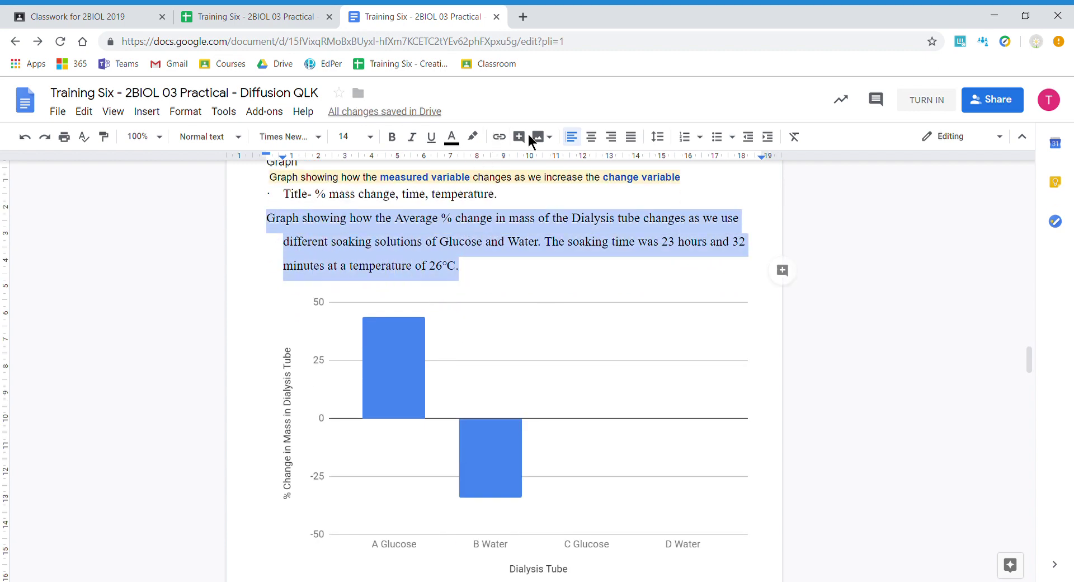
pyautogui.click(391, 136)
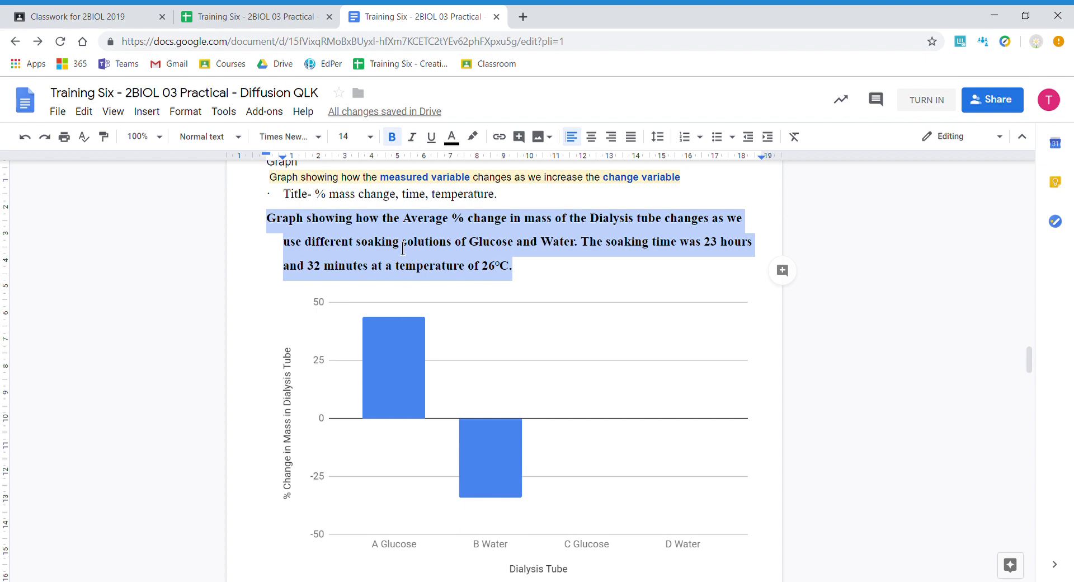
pyautogui.click(296, 229)
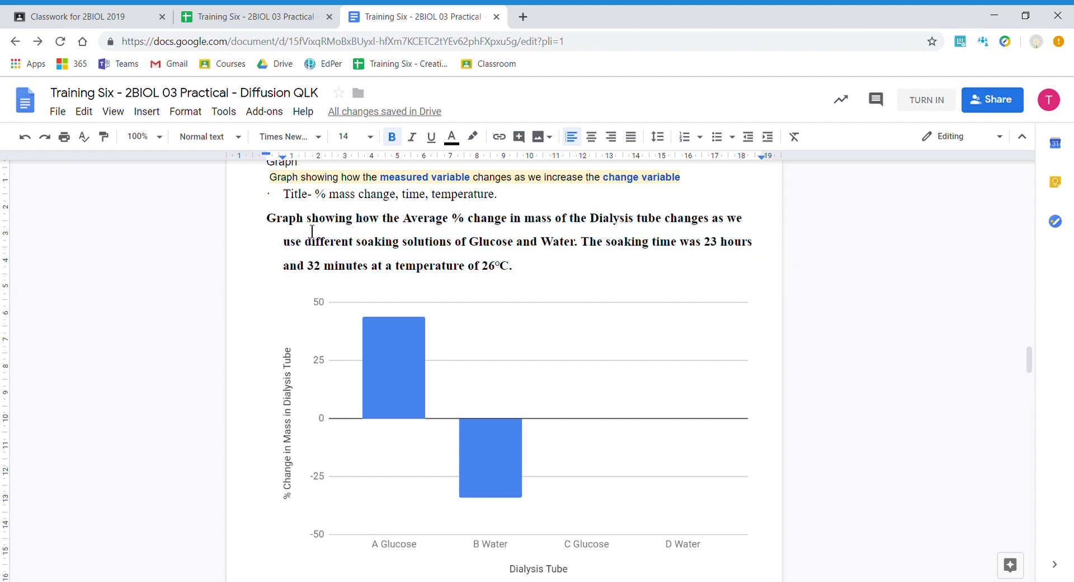